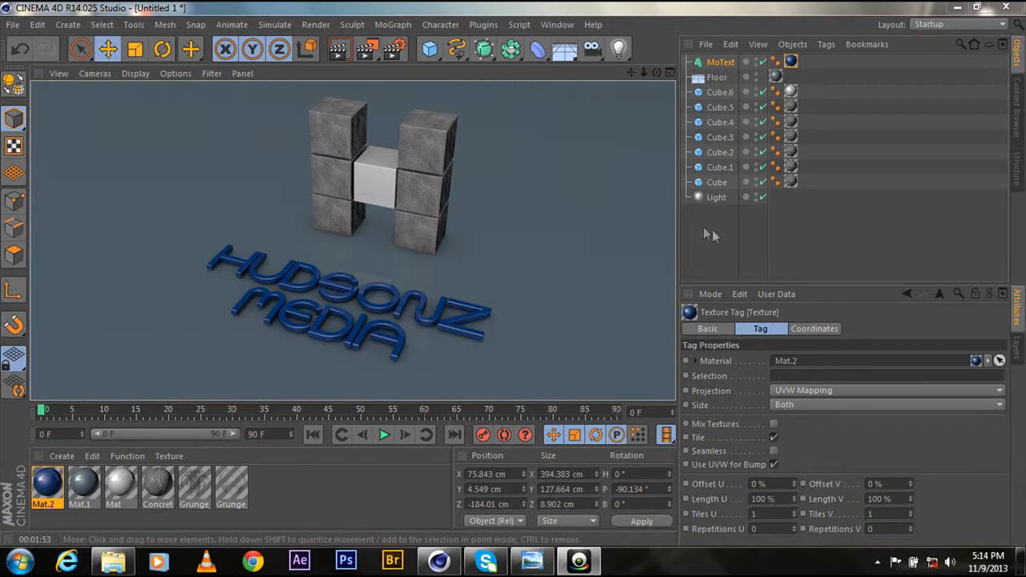
# Create a new project and set its render output size to 1280 x 720 pixels
pyautogui.click(13, 24)
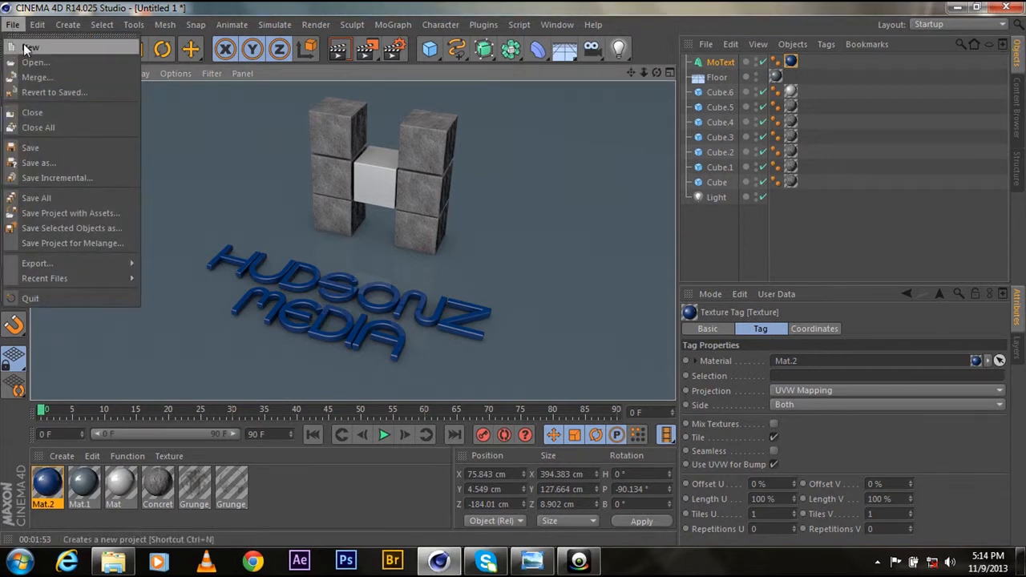
pyautogui.click(29, 47)
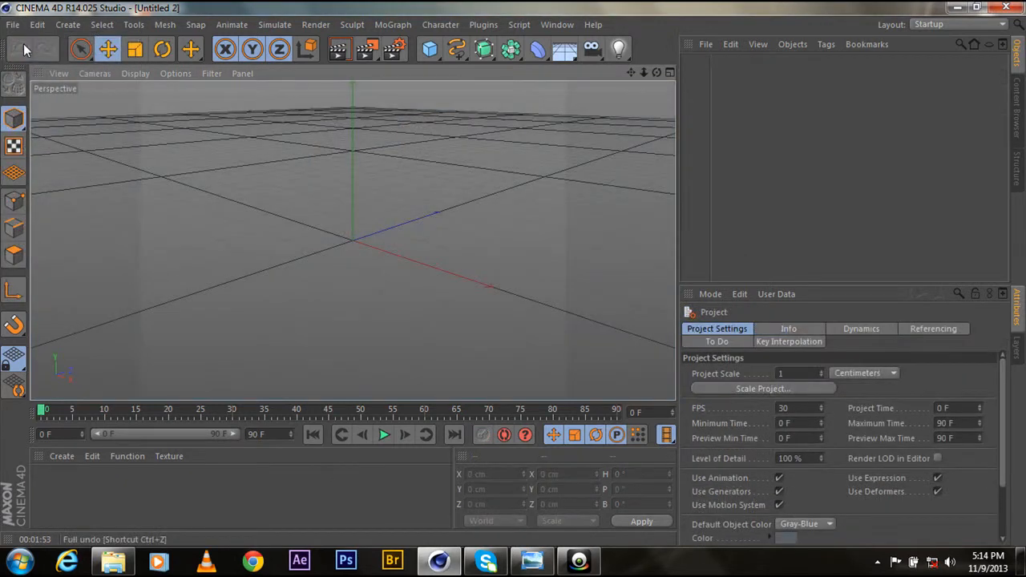
pyautogui.click(395, 50)
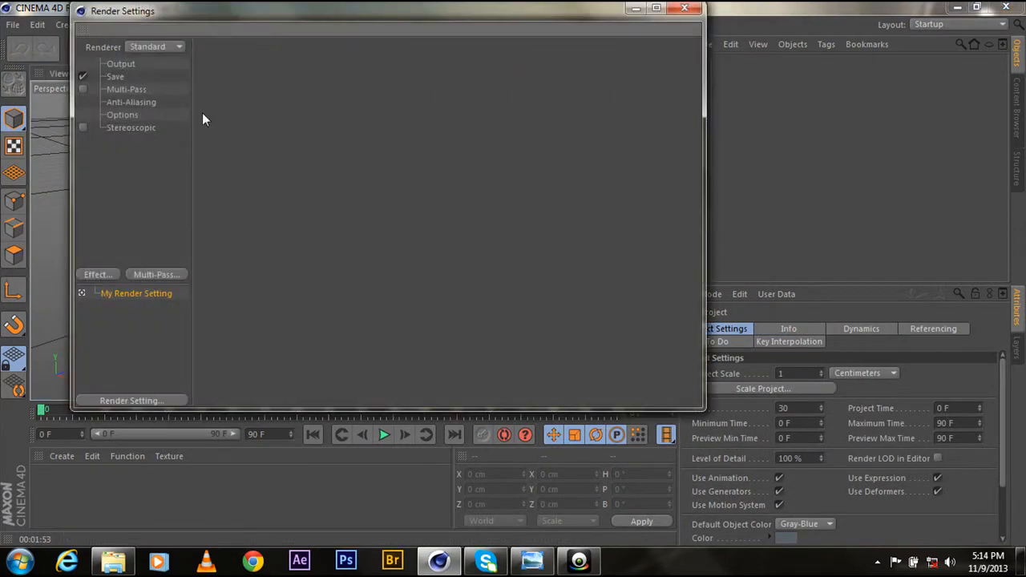
pyautogui.click(121, 65)
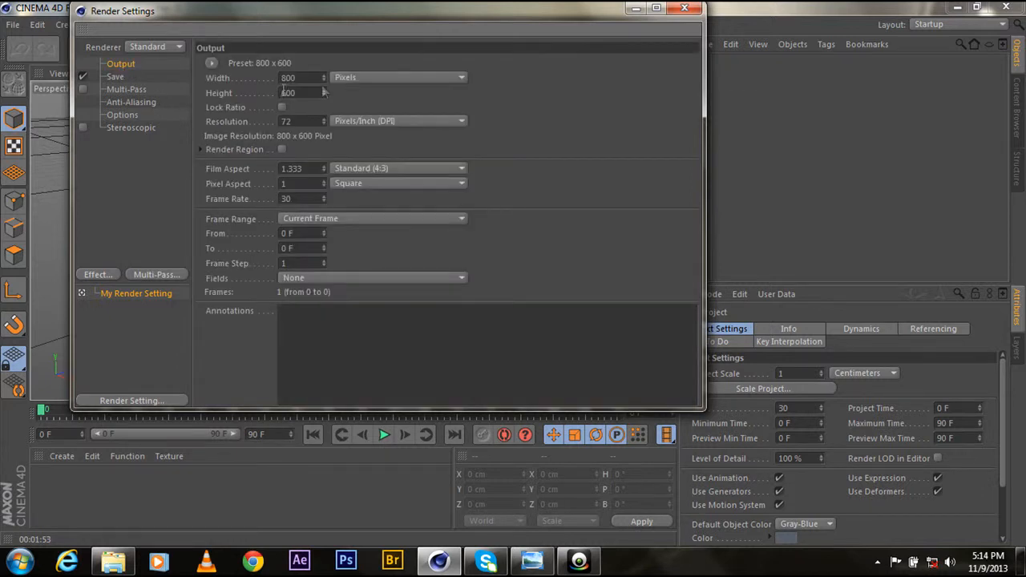
pyautogui.moveTo(314, 78); pyautogui.dragTo(207, 94)
pyautogui.write('1920')
pyautogui.moveTo(314, 78); pyautogui.dragTo(261, 77)
pyautogui.write('1280')
pyautogui.press('Tab')
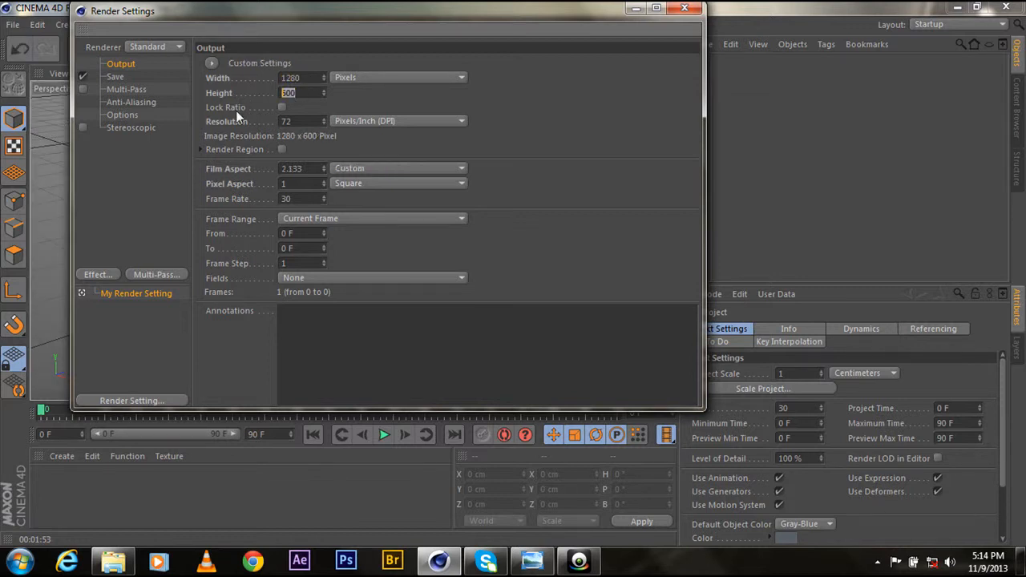
pyautogui.write('720')
pyautogui.press('Return')
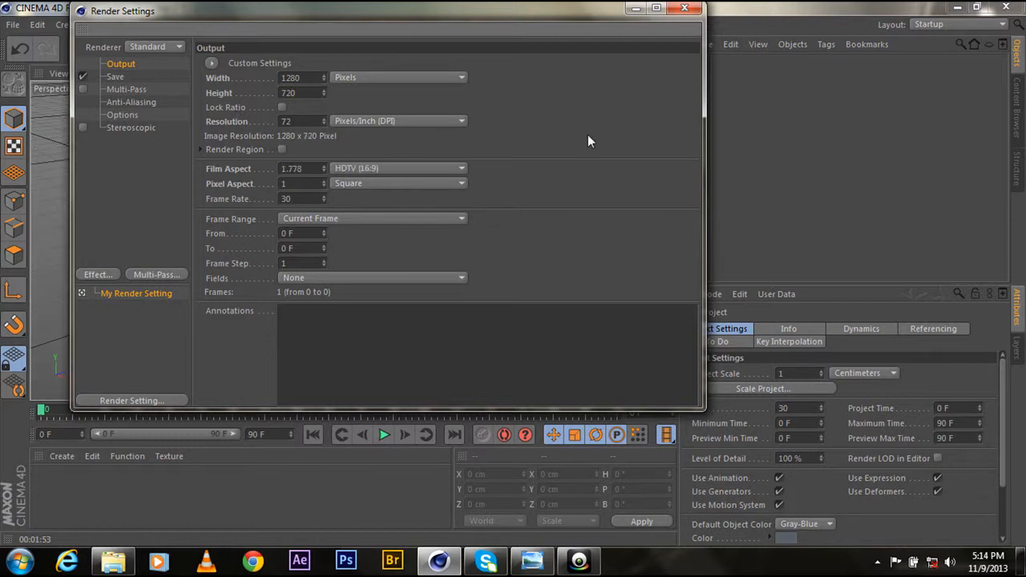
pyautogui.click(679, 9)
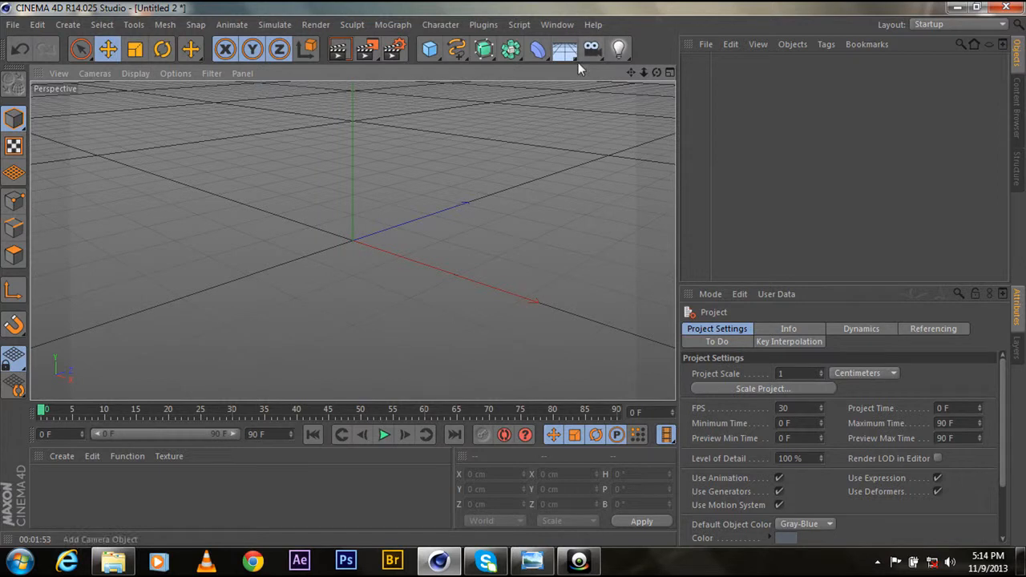
# Add a cube primitive and raise it above the ground grid to a Y position of about 109 cm
pyautogui.click(428, 53)
pyautogui.click(435, 52)
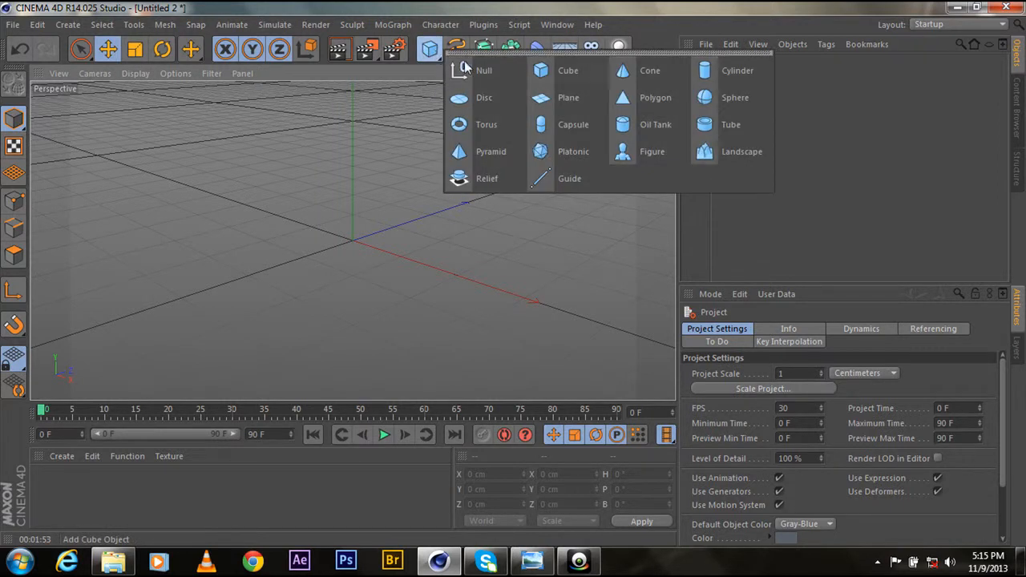
pyautogui.click(561, 66)
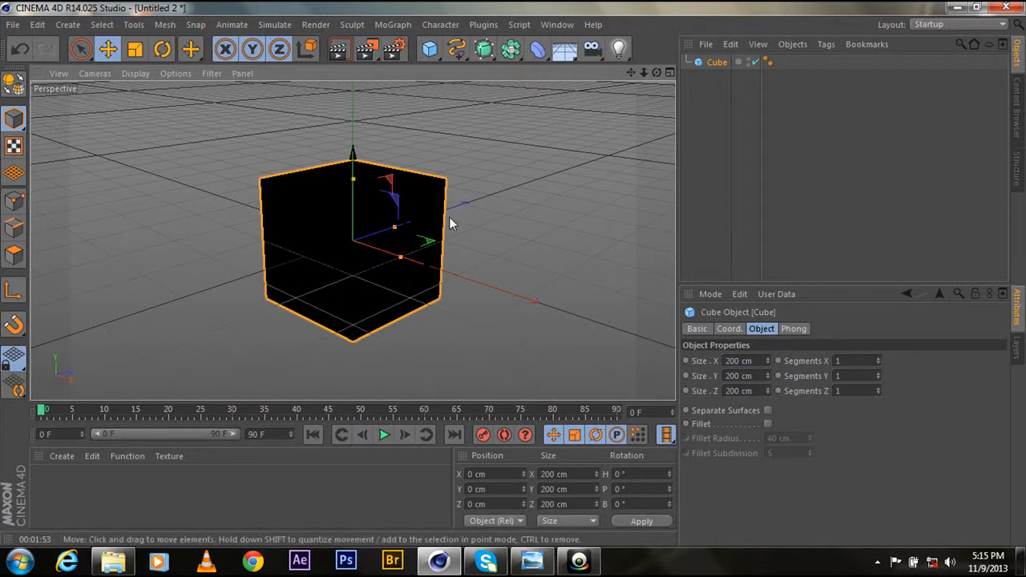
pyautogui.moveTo(656, 72)
pyautogui.mouseDown()
pyautogui.moveTo(621, 77)
pyautogui.moveTo(654, 46)
pyautogui.moveTo(653, 74)
pyautogui.mouseUp()
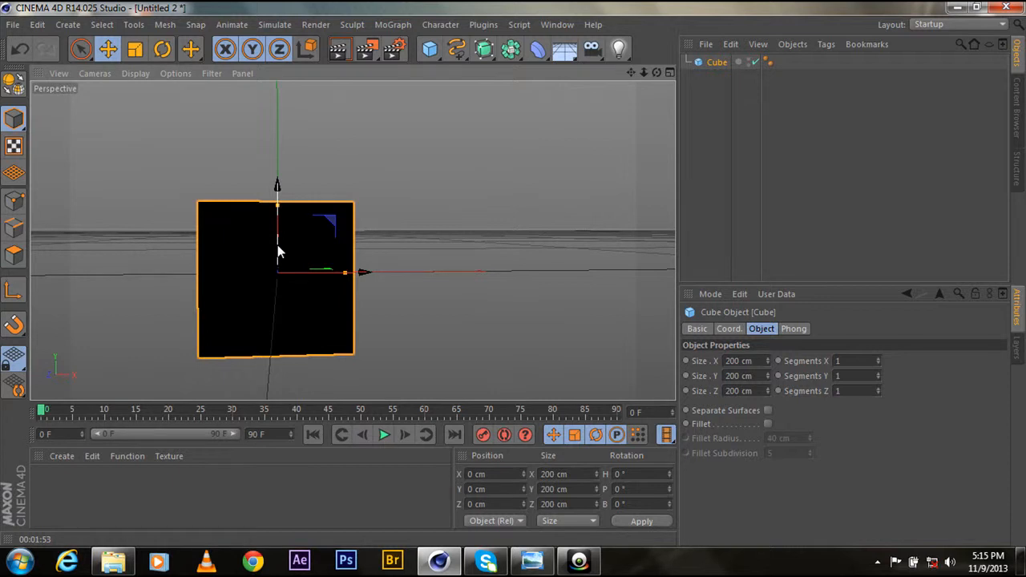
pyautogui.moveTo(277, 247); pyautogui.dragTo(291, 175)
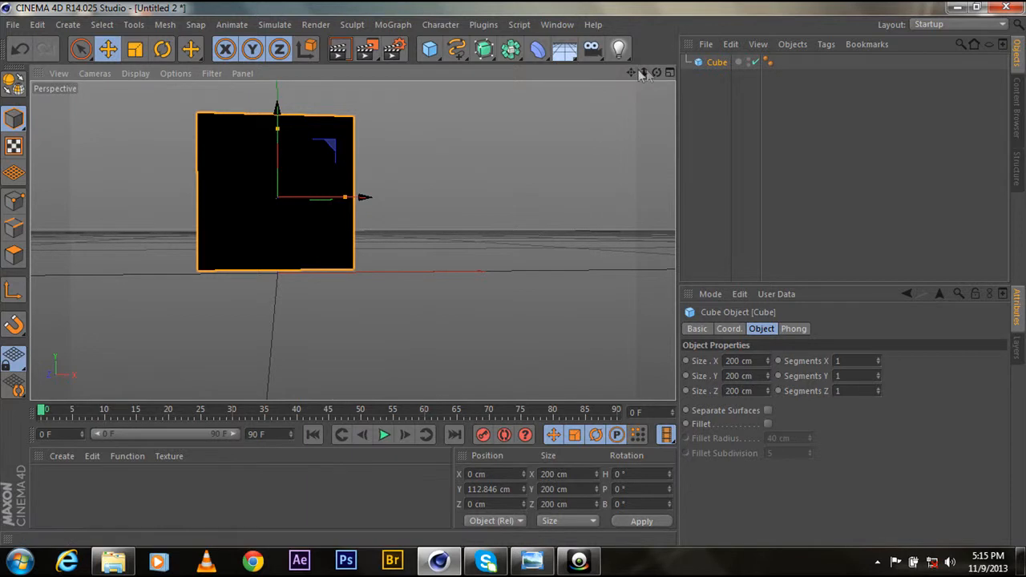
pyautogui.moveTo(656, 72); pyautogui.dragTo(657, 91)
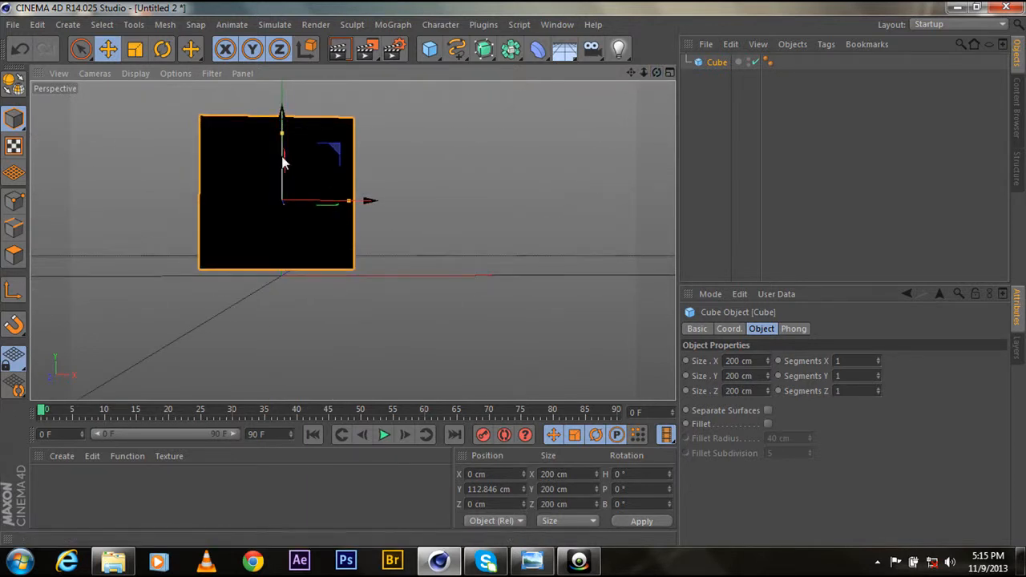
pyautogui.moveTo(282, 163); pyautogui.dragTo(283, 166)
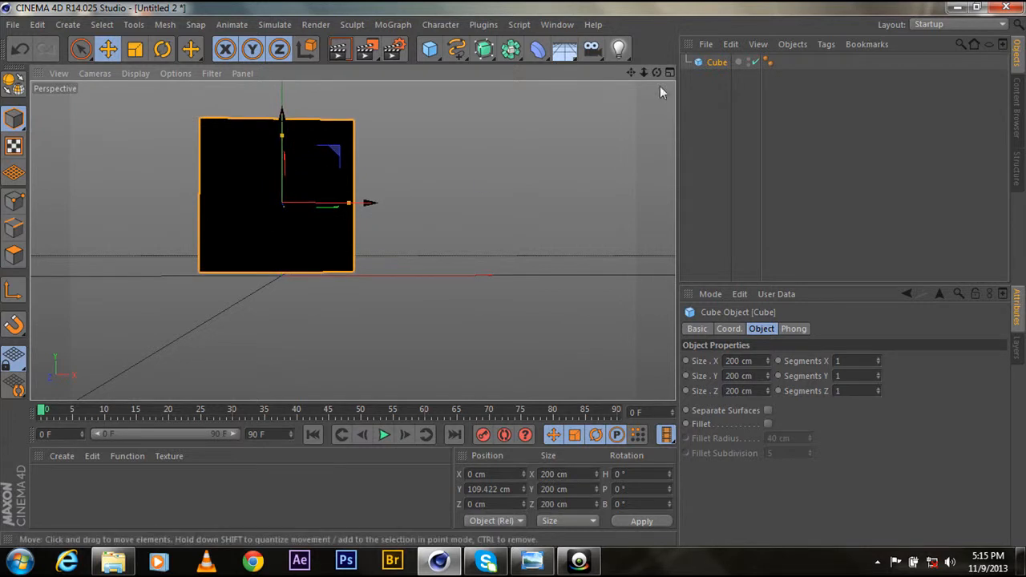
pyautogui.moveTo(656, 73); pyautogui.dragTo(654, 73)
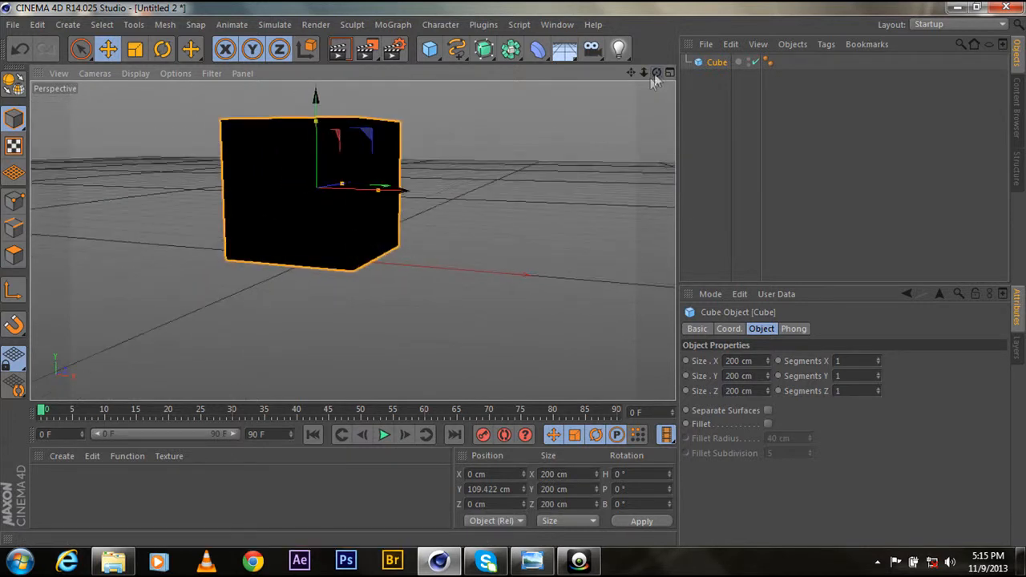
# Scale the cube down uniformly to about 67 cm per side
pyautogui.press('r')
pyautogui.press('t')
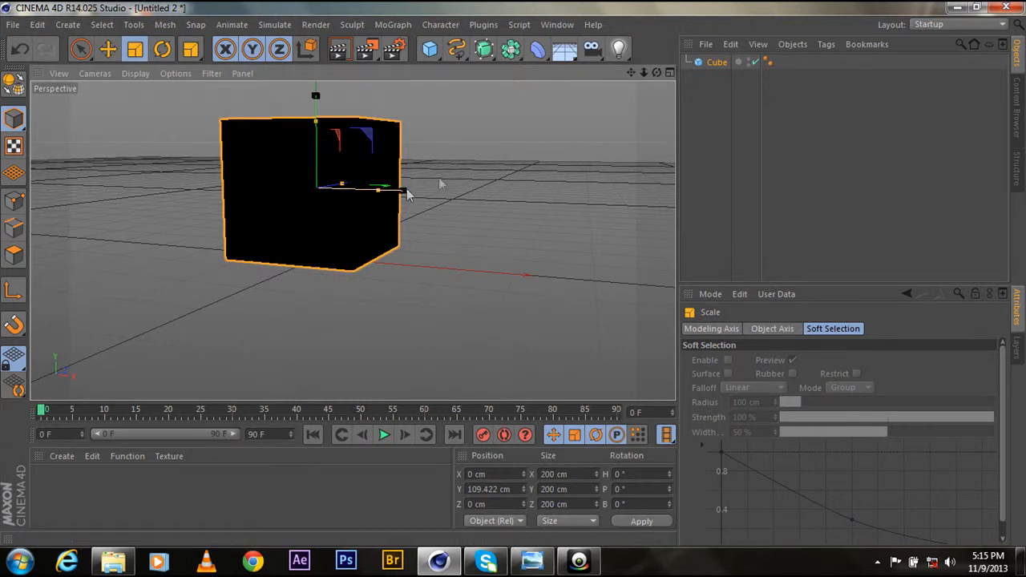
pyautogui.moveTo(655, 73); pyautogui.dragTo(352, 241)
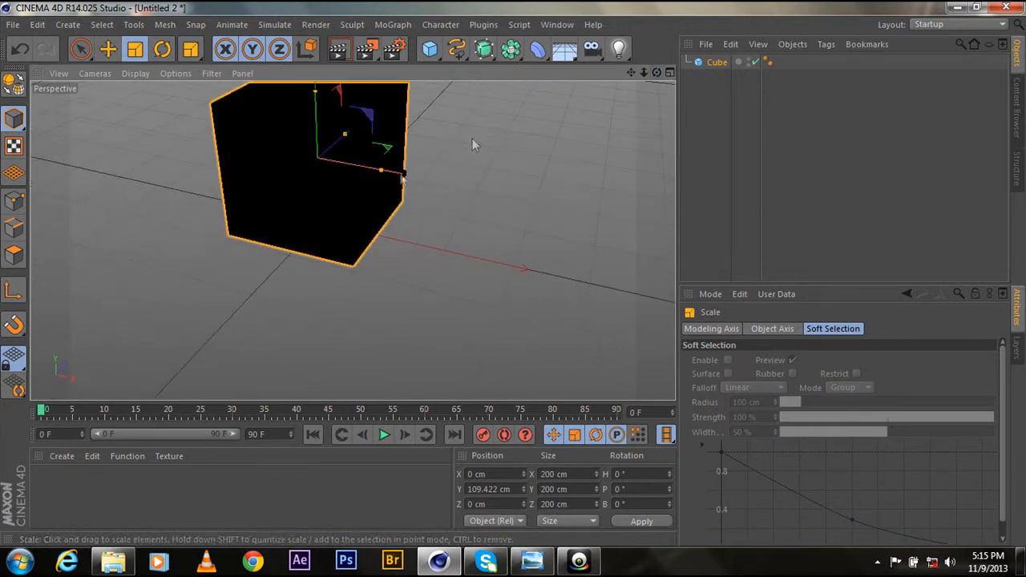
pyautogui.moveTo(401, 176); pyautogui.dragTo(347, 161)
pyautogui.keyDown('alt'); pyautogui.moveTo(271, 169); pyautogui.dragTo(357, 190, button='right'); pyautogui.keyUp('alt')
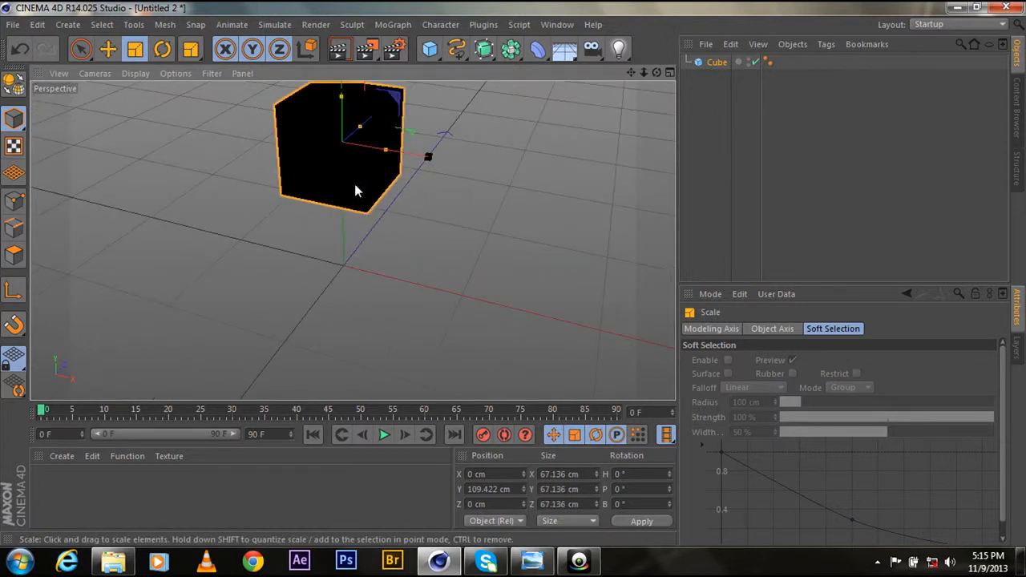
# Lower the cube close to the ground grid, at a Y position of about 40 cm
pyautogui.press('e')
pyautogui.moveTo(348, 110); pyautogui.dragTo(353, 207)
pyautogui.moveTo(656, 73); pyautogui.dragTo(664, 49)
pyautogui.moveTo(322, 198); pyautogui.dragTo(323, 199)
pyautogui.moveTo(656, 73); pyautogui.dragTo(635, 72)
pyautogui.scroll(-3, 350, 196)
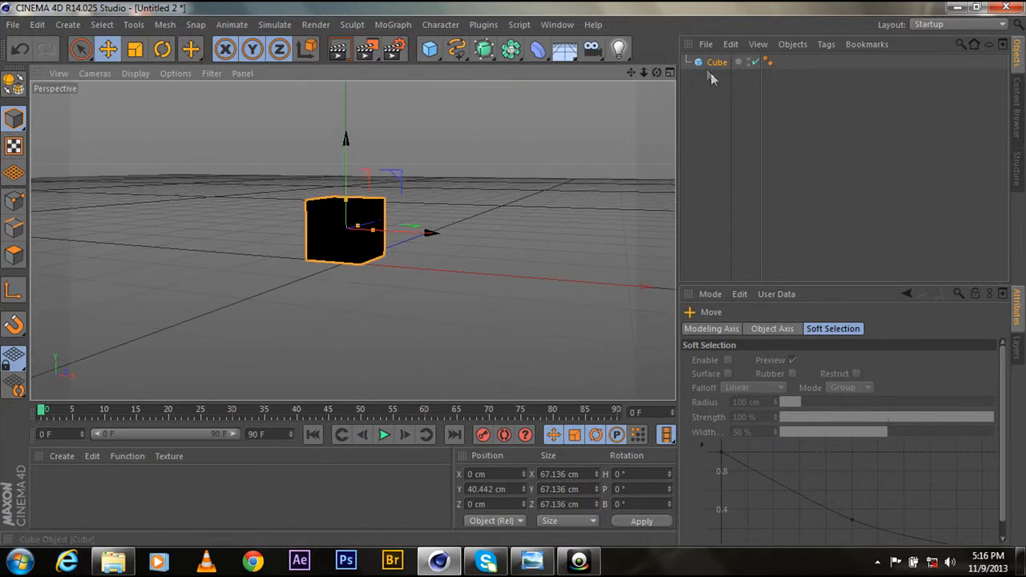
pyautogui.moveTo(659, 74); pyautogui.dragTo(641, 107)
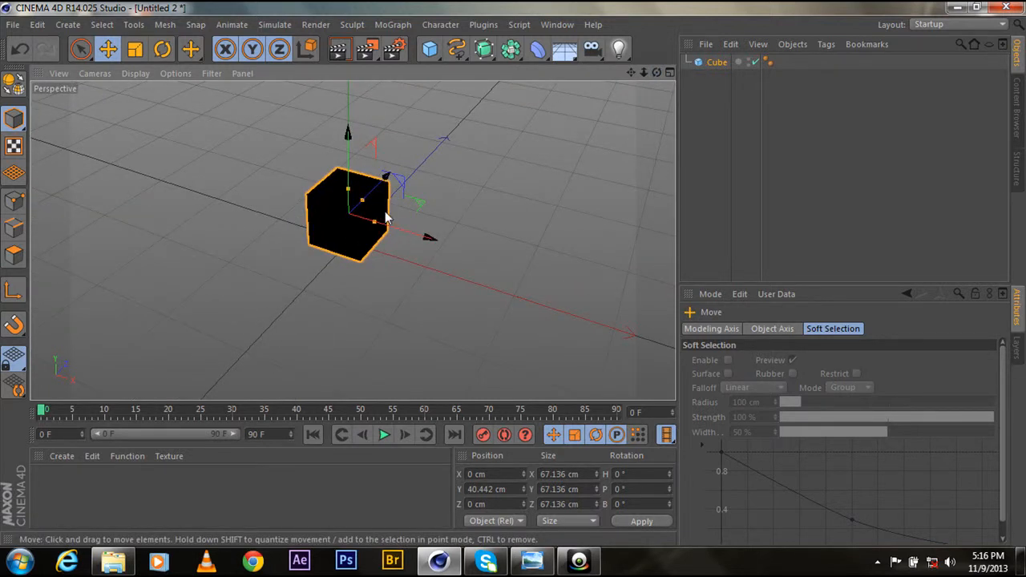
pyautogui.scroll(-3, 378, 228)
pyautogui.scroll(2, 377, 228)
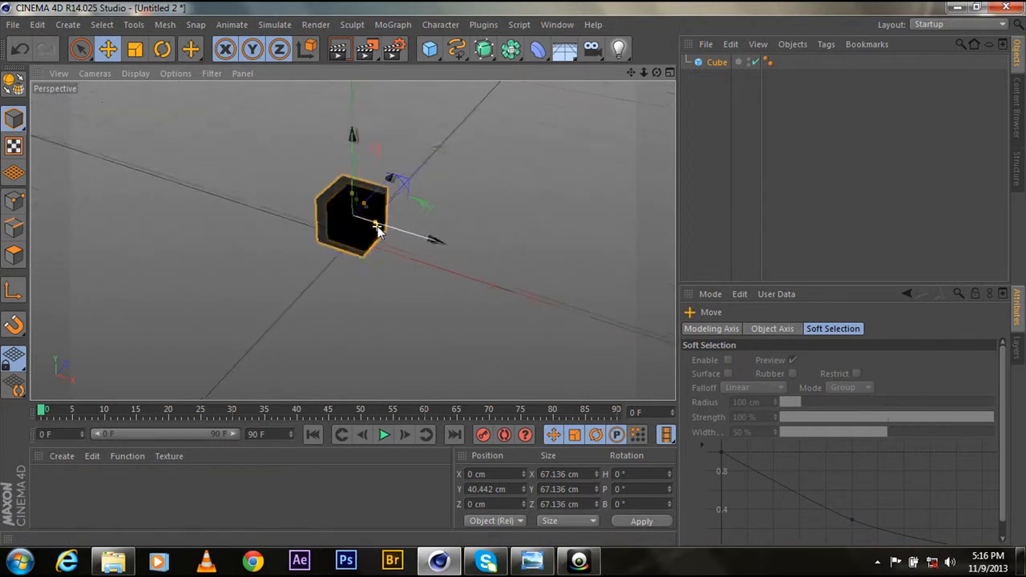
pyautogui.scroll(-2, 377, 228)
pyautogui.scroll(3, 377, 228)
pyautogui.scroll(-2, 377, 229)
pyautogui.scroll(3, 366, 231)
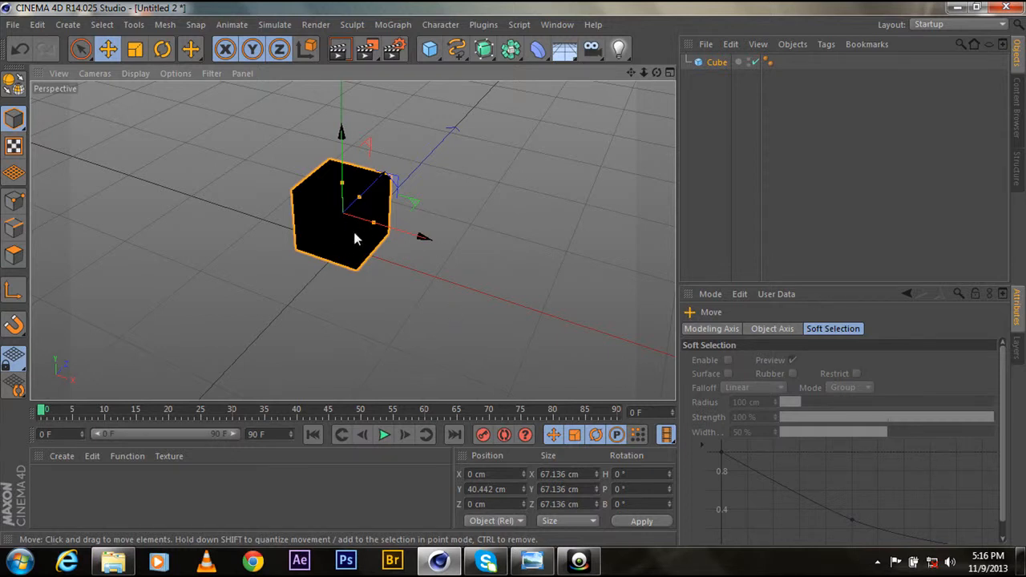
# Add a light and move it high in front of the cube, at about X 519, Y 1448, Z -937 cm
pyautogui.scroll(-4, 354, 228)
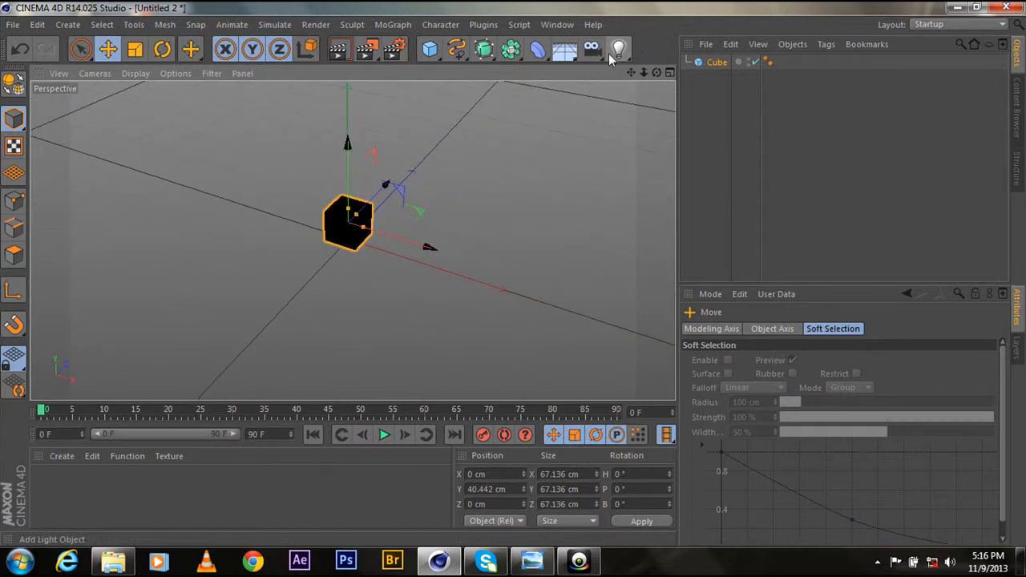
pyautogui.moveTo(618, 49); pyautogui.dragTo(678, 72)
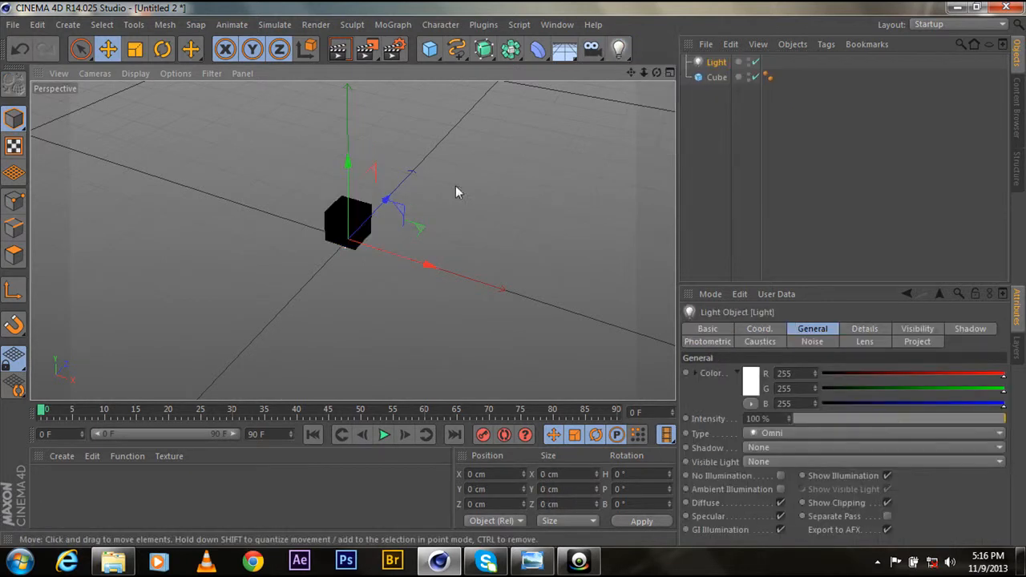
pyautogui.moveTo(351, 213); pyautogui.dragTo(318, 195)
pyautogui.moveTo(360, 245); pyautogui.dragTo(424, 266)
pyautogui.moveTo(391, 208); pyautogui.dragTo(315, 291)
pyautogui.moveTo(352, 355); pyautogui.dragTo(443, 266)
pyautogui.scroll(-5, 446, 349)
pyautogui.moveTo(477, 133); pyautogui.dragTo(349, 284)
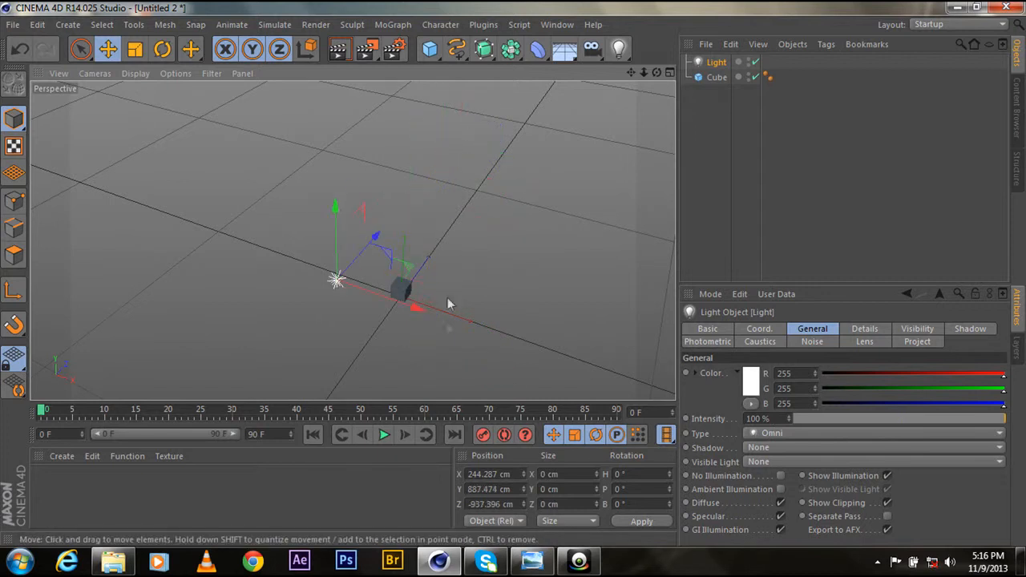
pyautogui.moveTo(415, 308); pyautogui.dragTo(545, 353)
pyautogui.moveTo(471, 291); pyautogui.dragTo(502, 11)
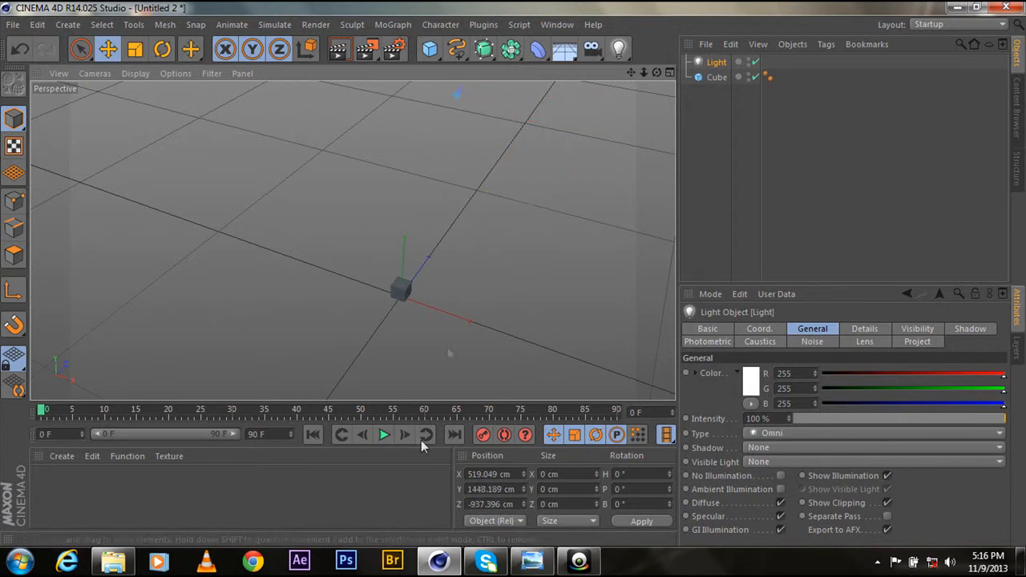
# Enable the fillet on the cube and reduce its fillet radius stepwise to about 1.4 cm
pyautogui.scroll(4, 418, 313)
pyautogui.scroll(2, 418, 314)
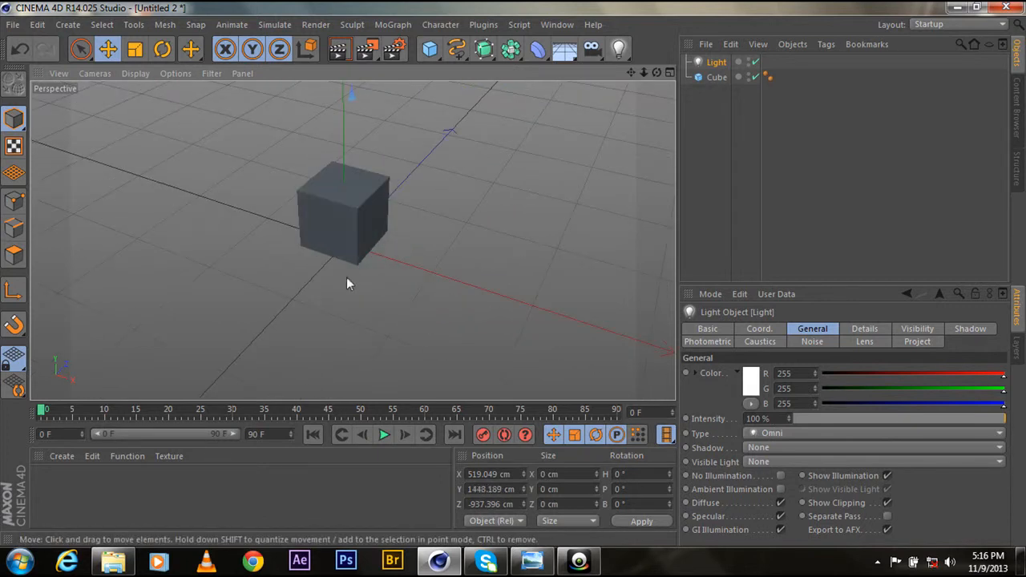
pyautogui.click(721, 77)
pyautogui.click(768, 424)
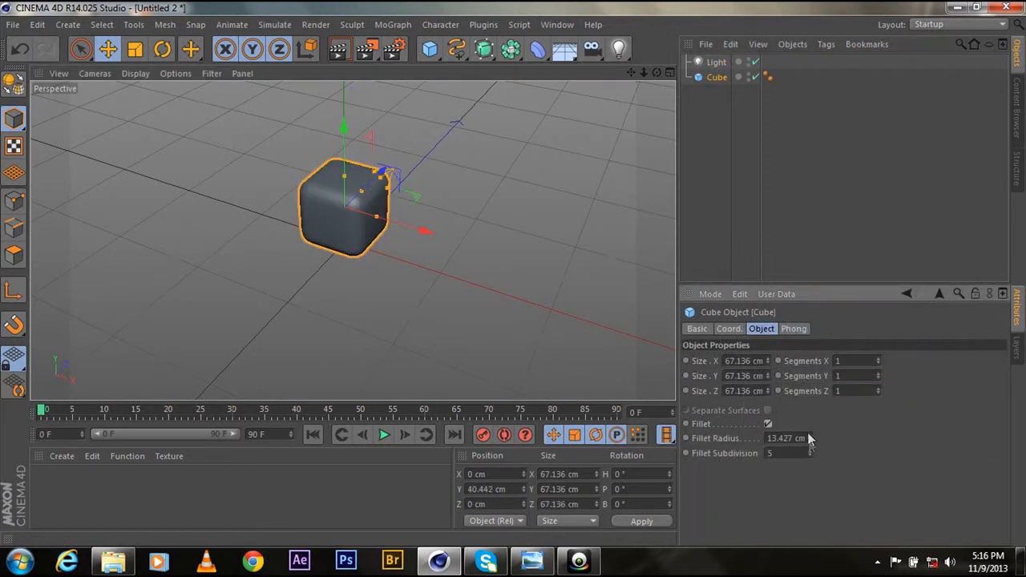
pyautogui.click(809, 440)
pyautogui.click(808, 441)
pyautogui.click(809, 440)
pyautogui.click(808, 441)
pyautogui.click(809, 441)
pyautogui.click(809, 441)
pyautogui.click(808, 441)
pyautogui.click(809, 442)
pyautogui.click(809, 442)
pyautogui.click(809, 442)
pyautogui.click(809, 441)
pyautogui.click(808, 442)
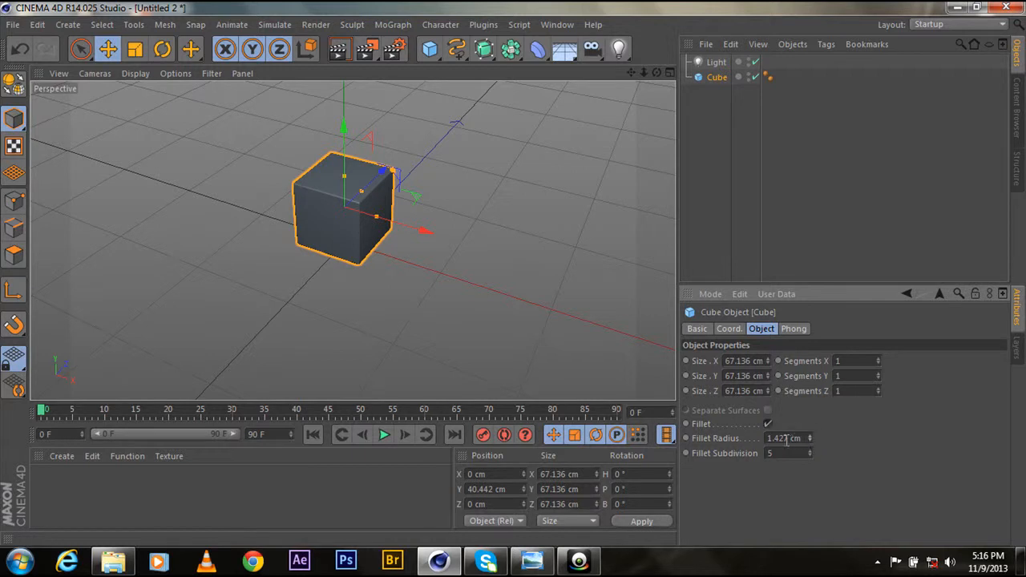
# Set the cube's fillet radius to 1.5 cm
pyautogui.click(792, 439)
pyautogui.moveTo(787, 438); pyautogui.dragTo(775, 440)
pyautogui.write('5')
pyautogui.press('Return')
# Load the Concrete material preset from Rob_Redman's Textures in GSG_Texture_Kit and apply it to the cube
pyautogui.moveTo(657, 72)
pyautogui.mouseDown()
pyautogui.moveTo(677, 36)
pyautogui.moveTo(705, 28)
pyautogui.moveTo(658, 49)
pyautogui.moveTo(657, 72)
pyautogui.mouseUp()
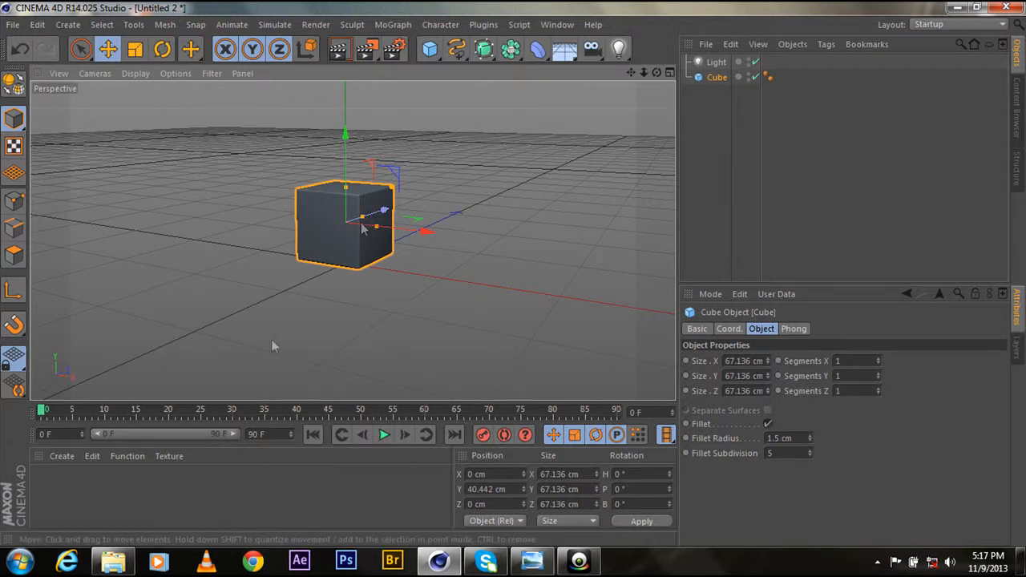
pyautogui.click(62, 456)
pyautogui.moveTo(103, 425)
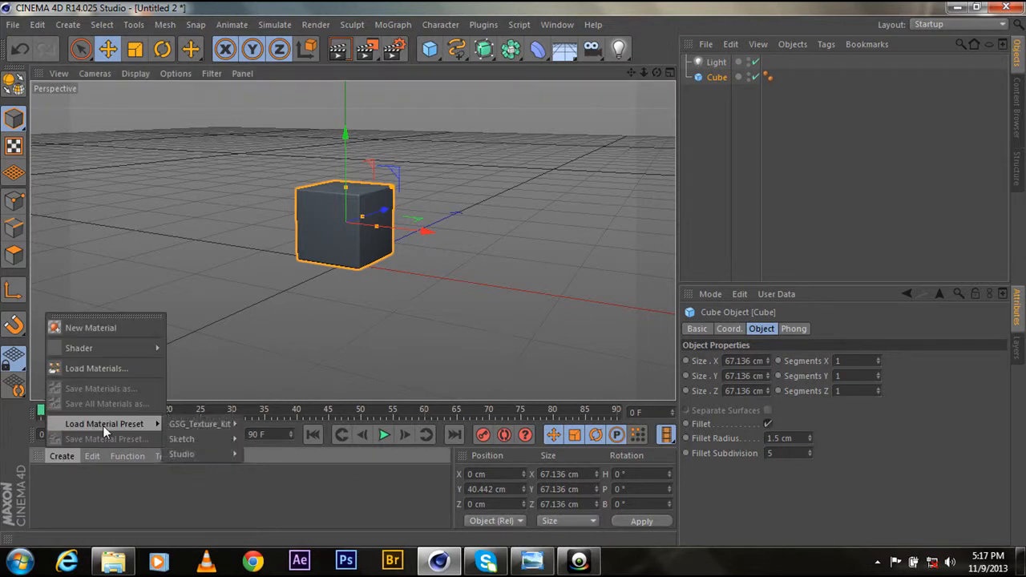
pyautogui.moveTo(176, 427)
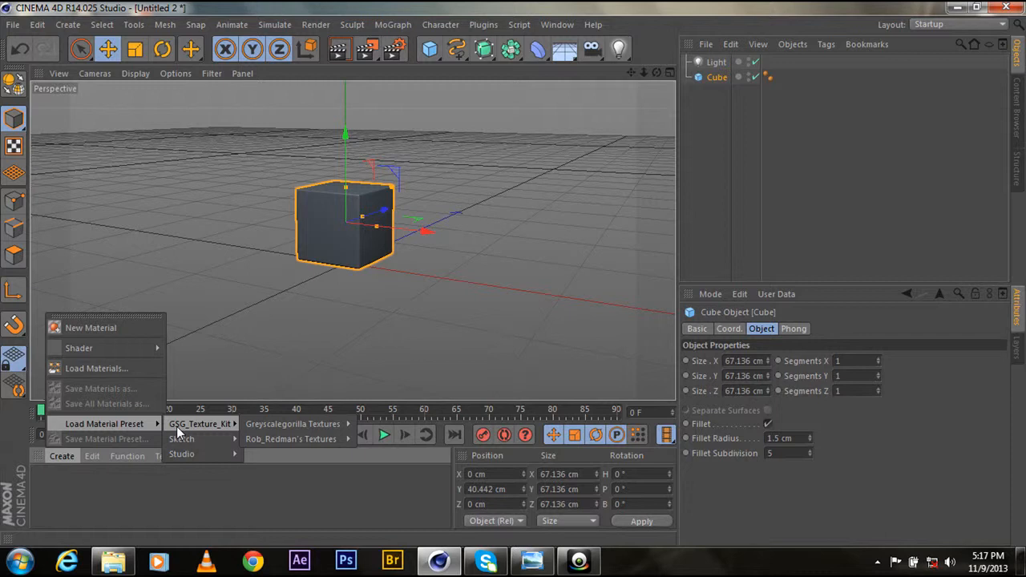
pyautogui.moveTo(258, 424)
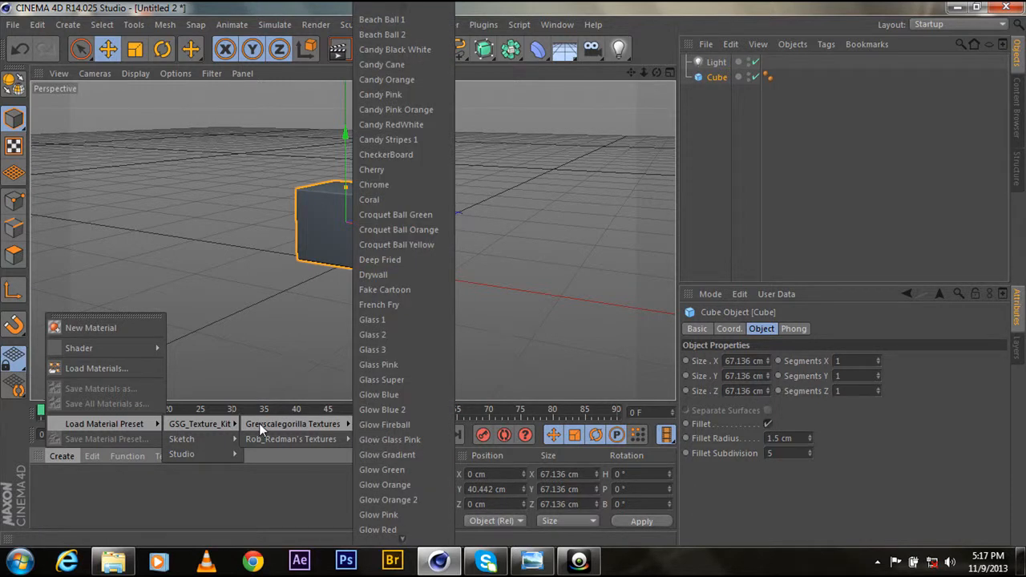
pyautogui.moveTo(319, 441)
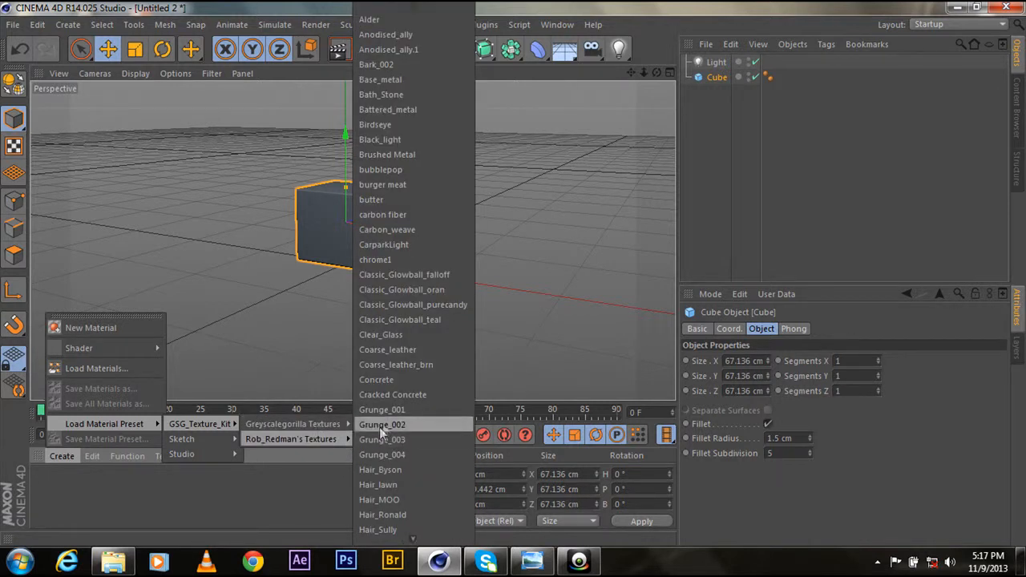
pyautogui.click(393, 384)
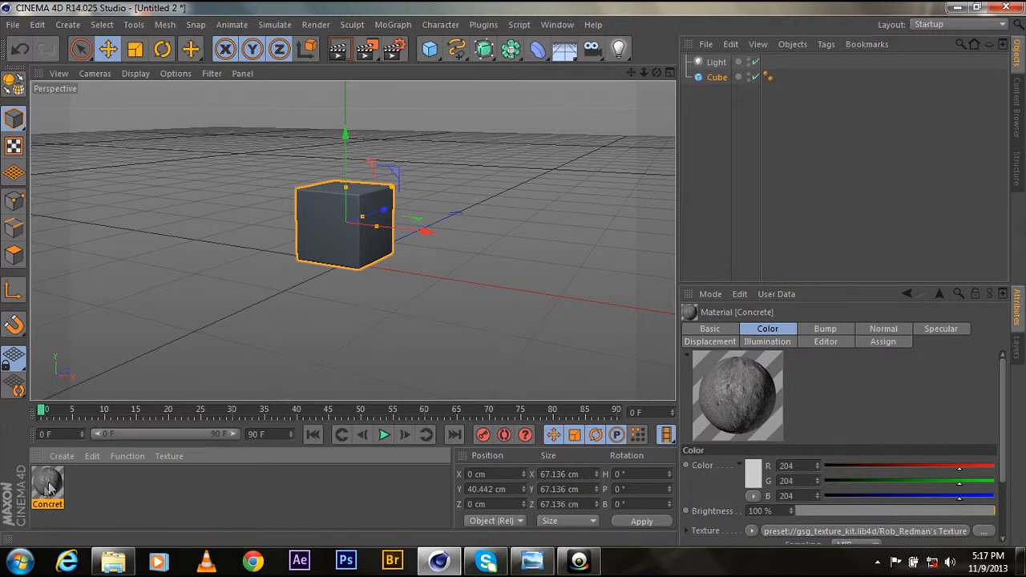
pyautogui.moveTo(319, 282); pyautogui.dragTo(333, 241)
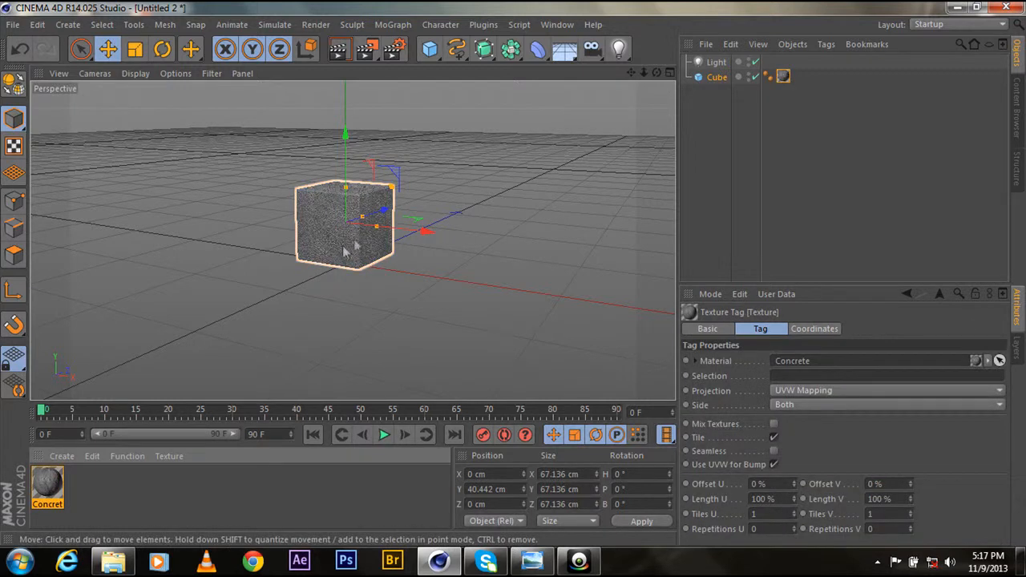
# Duplicate the concrete cube and stack the copy directly on top of the original at about Y 108.5 cm
pyautogui.moveTo(655, 73); pyautogui.dragTo(461, 152)
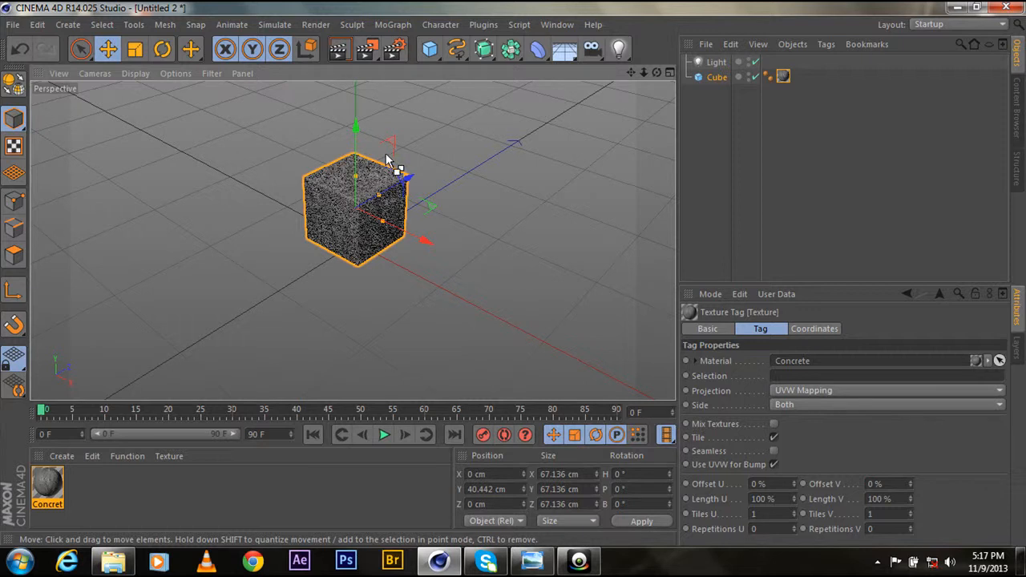
pyautogui.hotkey('ctrl', 'v')
pyautogui.moveTo(655, 75); pyautogui.dragTo(462, 133)
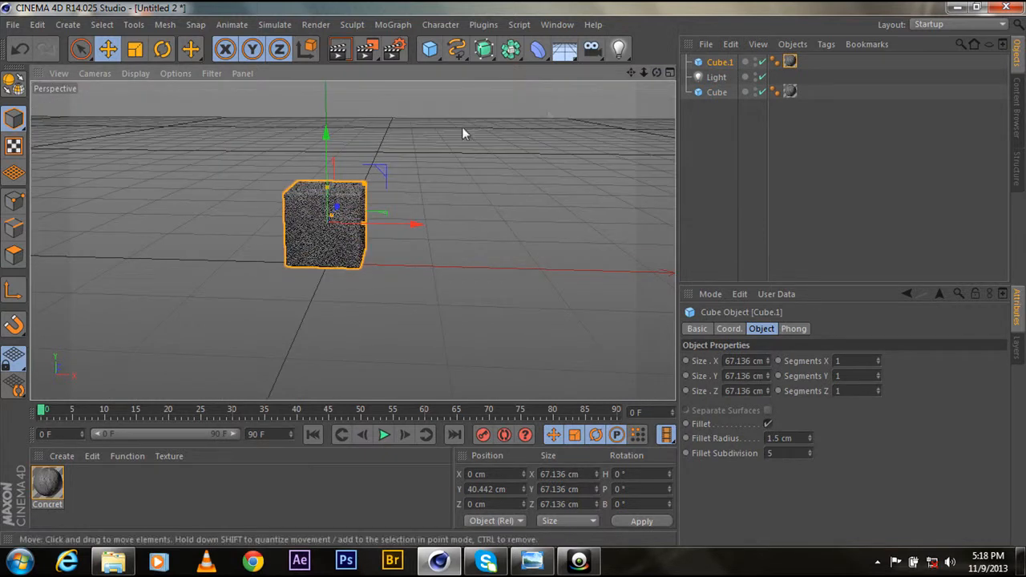
pyautogui.moveTo(329, 156); pyautogui.dragTo(327, 84)
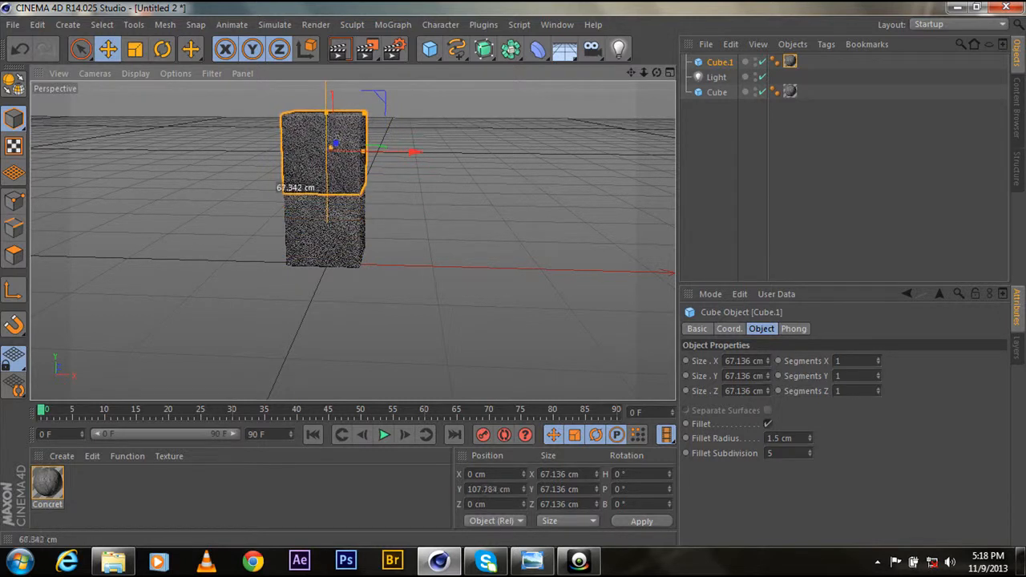
pyautogui.scroll(5, 309, 162)
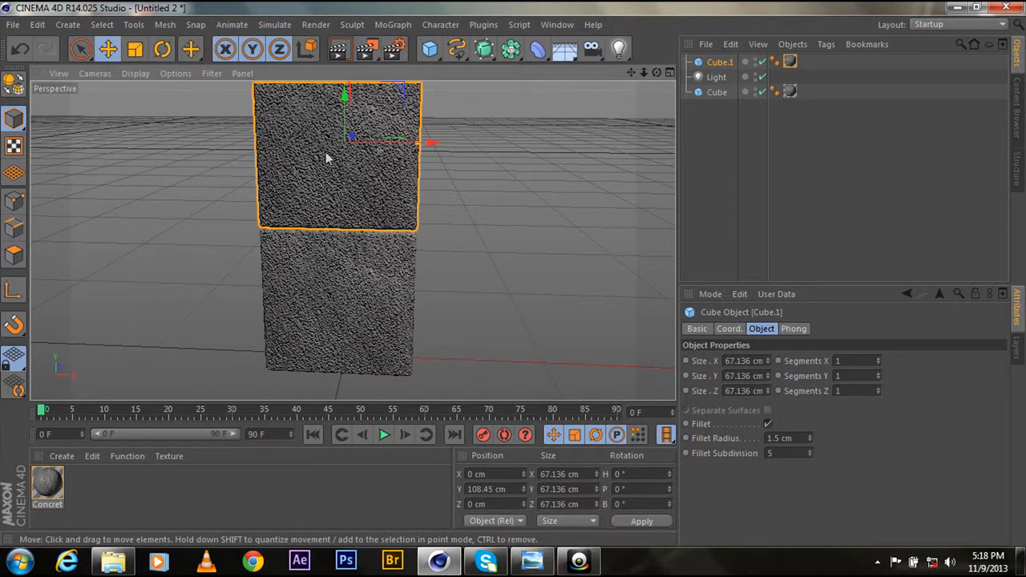
pyautogui.scroll(-4, 441, 160)
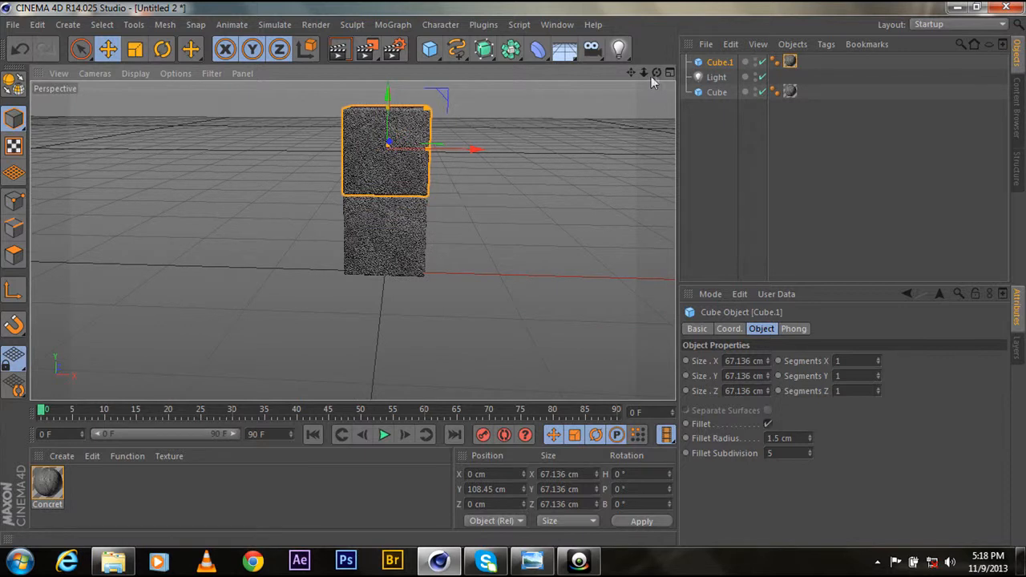
# Duplicate the upper cube and raise the copy along Y to about 169.9 cm as the third block
pyautogui.moveTo(656, 73); pyautogui.dragTo(485, 151)
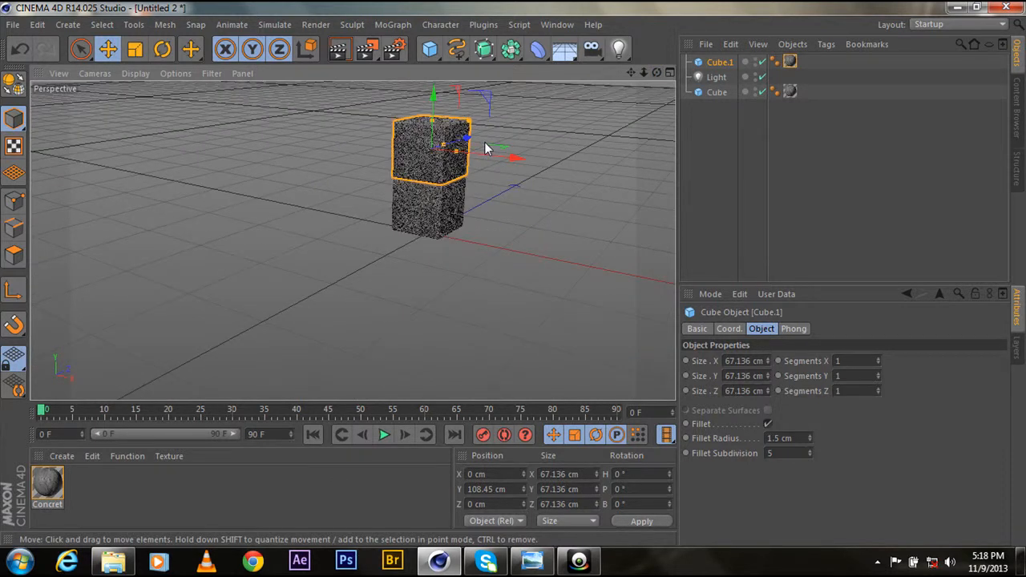
pyautogui.hotkey('ctrl', 'c')
pyautogui.hotkey('ctrl', 'v')
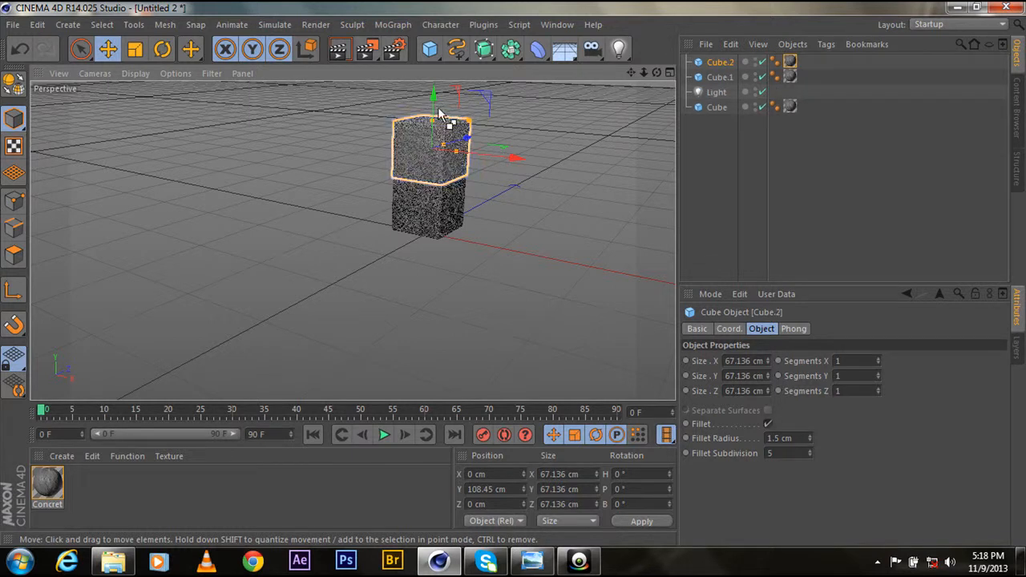
pyautogui.moveTo(435, 96); pyautogui.dragTo(435, 68)
pyautogui.moveTo(435, 152); pyautogui.dragTo(428, 132)
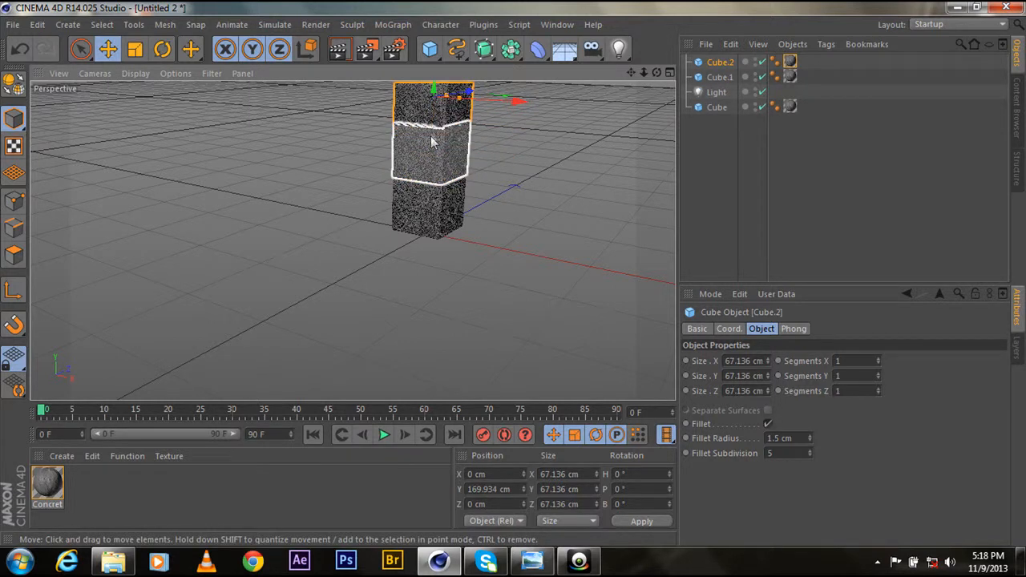
# Fine-tune the third cube's height to about Y 175.9 cm so it rests on the cube below
pyautogui.scroll(5, 433, 120)
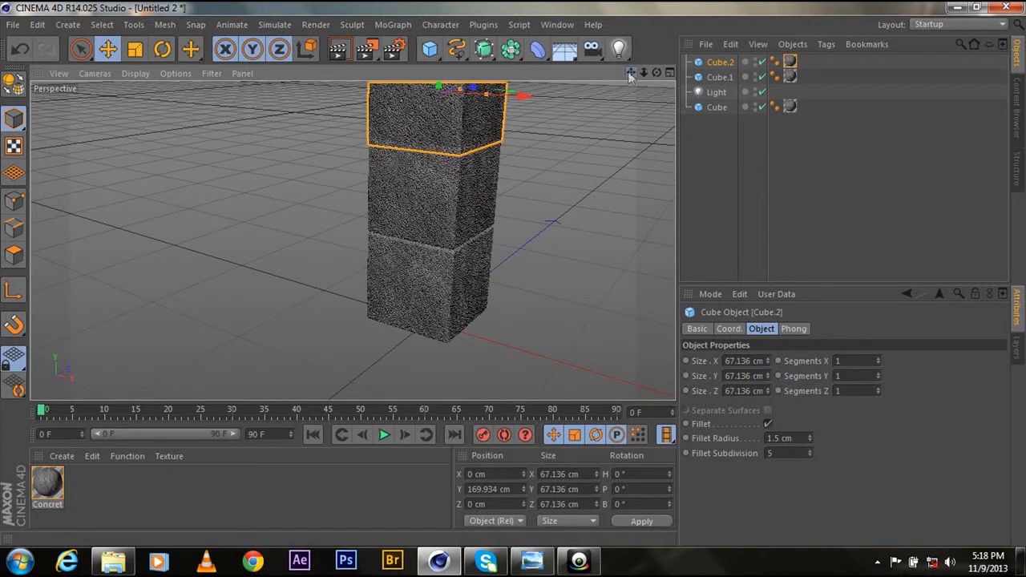
pyautogui.moveTo(630, 72); pyautogui.dragTo(631, 162)
pyautogui.moveTo(442, 115); pyautogui.dragTo(440, 110)
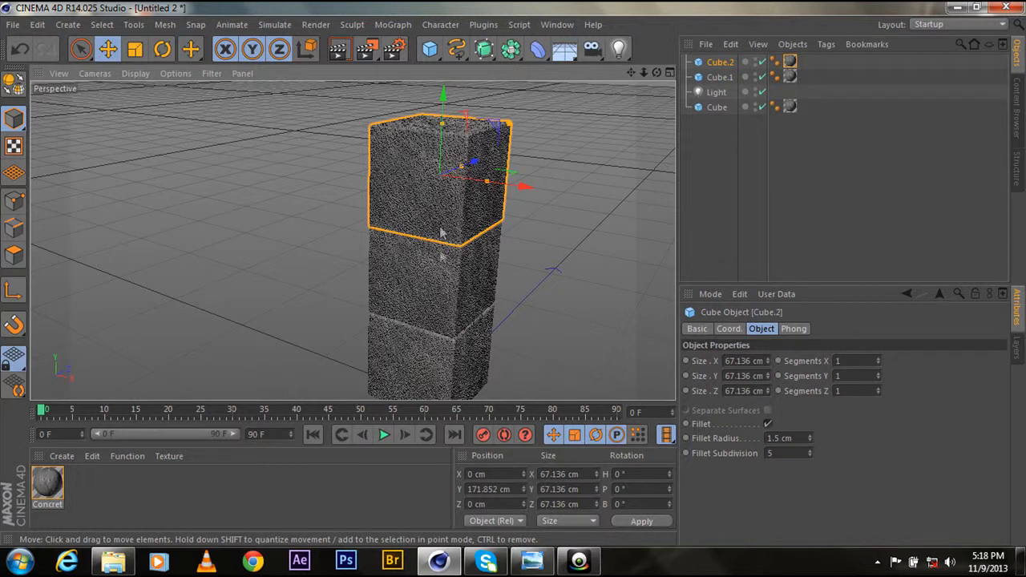
pyautogui.moveTo(440, 147)
pyautogui.mouseDown()
pyautogui.moveTo(438, 119)
pyautogui.moveTo(440, 142)
pyautogui.mouseUp()
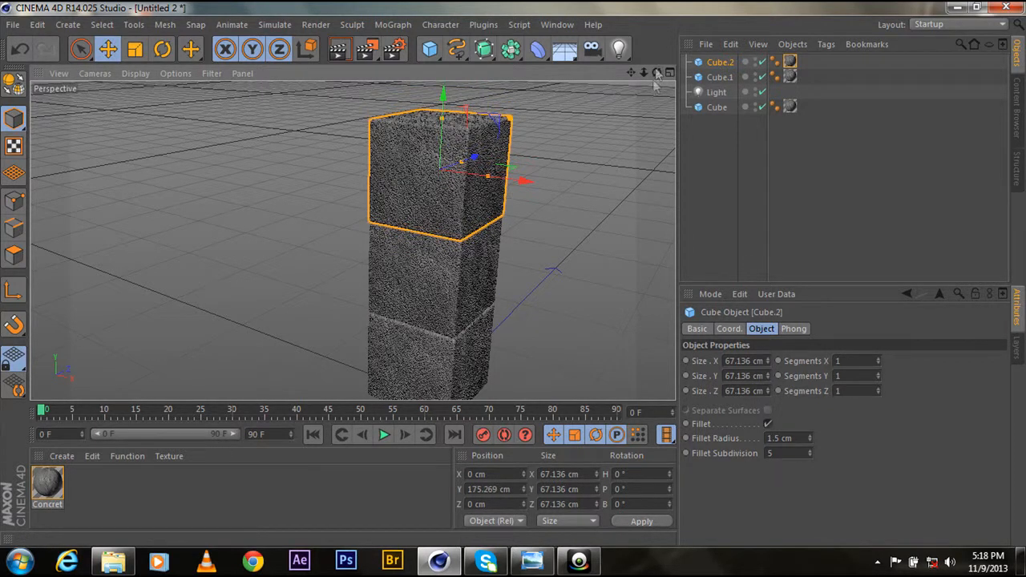
pyautogui.moveTo(656, 73); pyautogui.dragTo(655, 74)
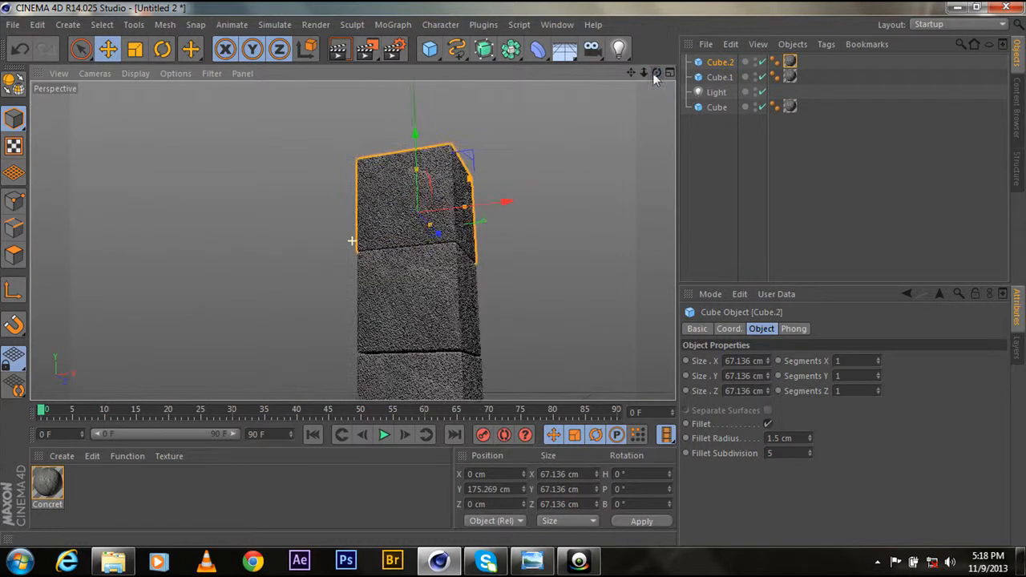
pyautogui.moveTo(418, 193); pyautogui.dragTo(418, 190)
pyautogui.moveTo(657, 73); pyautogui.dragTo(656, 73)
pyautogui.scroll(-3, 378, 224)
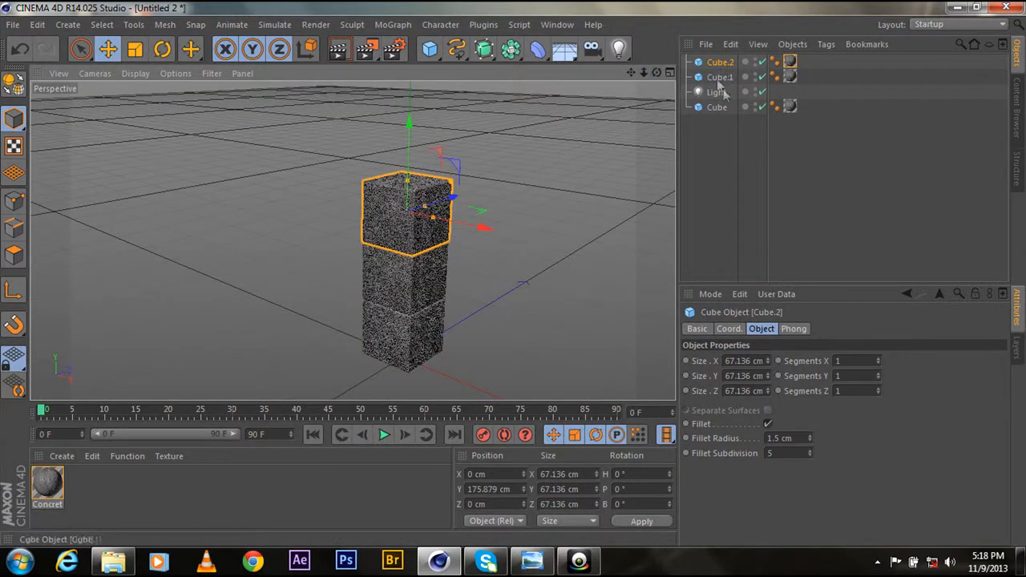
# Reorder the original cube above the Light, and duplicate the three-cube column to about X 136.6 cm as a second column
pyautogui.moveTo(717, 107); pyautogui.dragTo(712, 101)
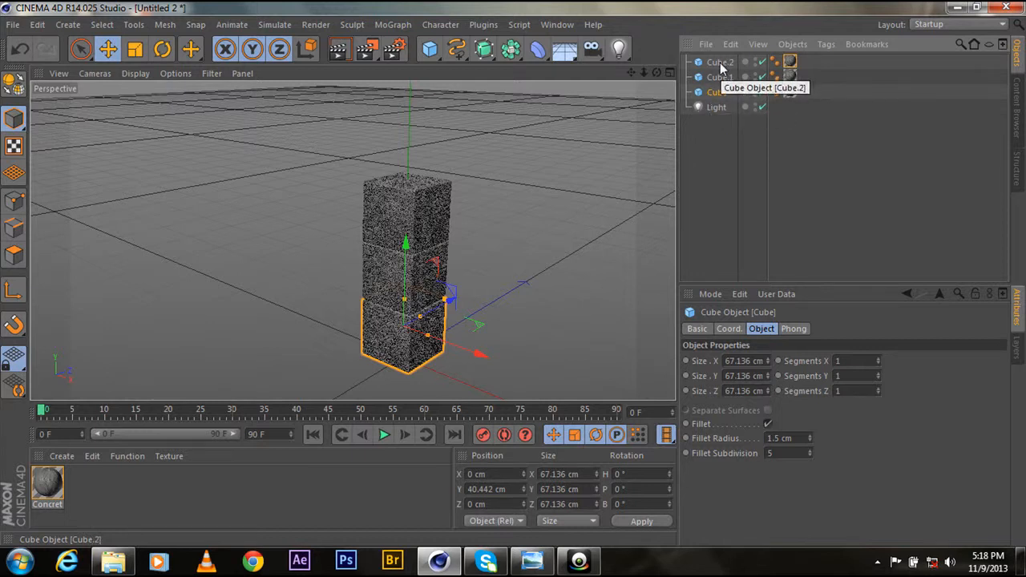
pyautogui.keyDown('shift'); pyautogui.click(721, 63); pyautogui.keyUp('shift')
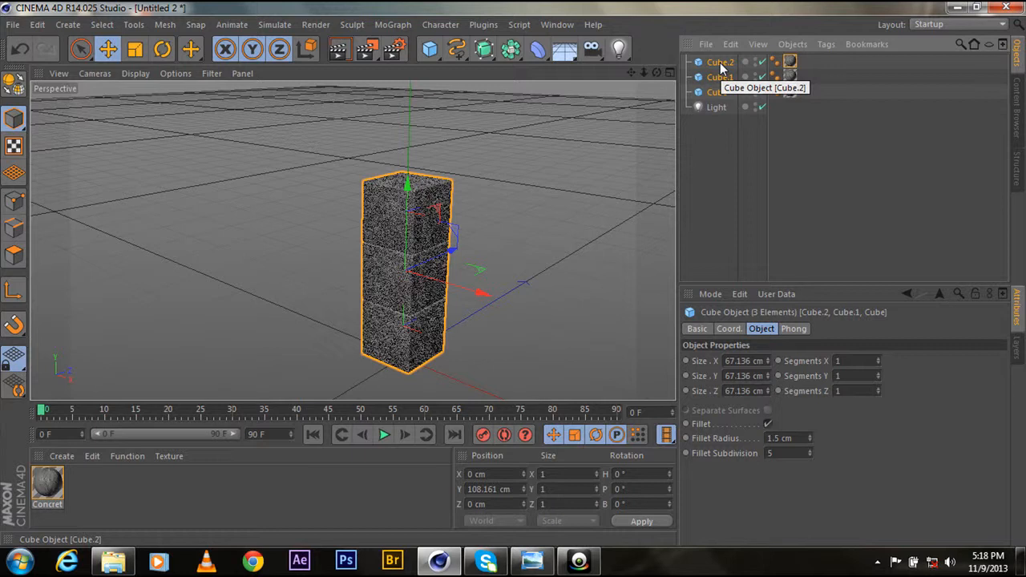
pyautogui.hotkey('ctrl', 'c')
pyautogui.hotkey('ctrl', 'v')
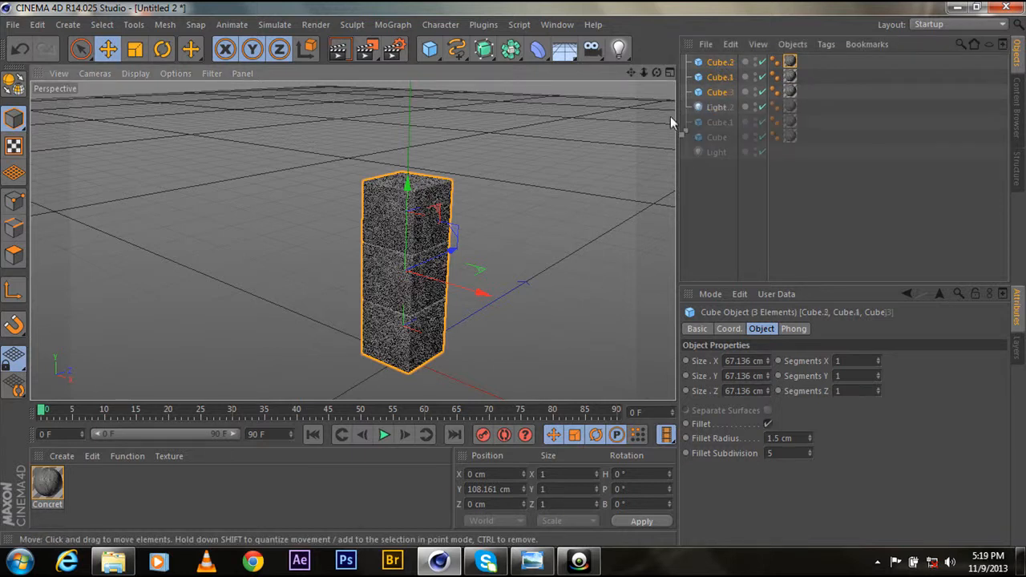
pyautogui.moveTo(477, 295); pyautogui.dragTo(605, 324)
pyautogui.moveTo(656, 72)
pyautogui.mouseDown()
pyautogui.moveTo(675, 75)
pyautogui.moveTo(652, 62)
pyautogui.moveTo(661, 69)
pyautogui.mouseUp()
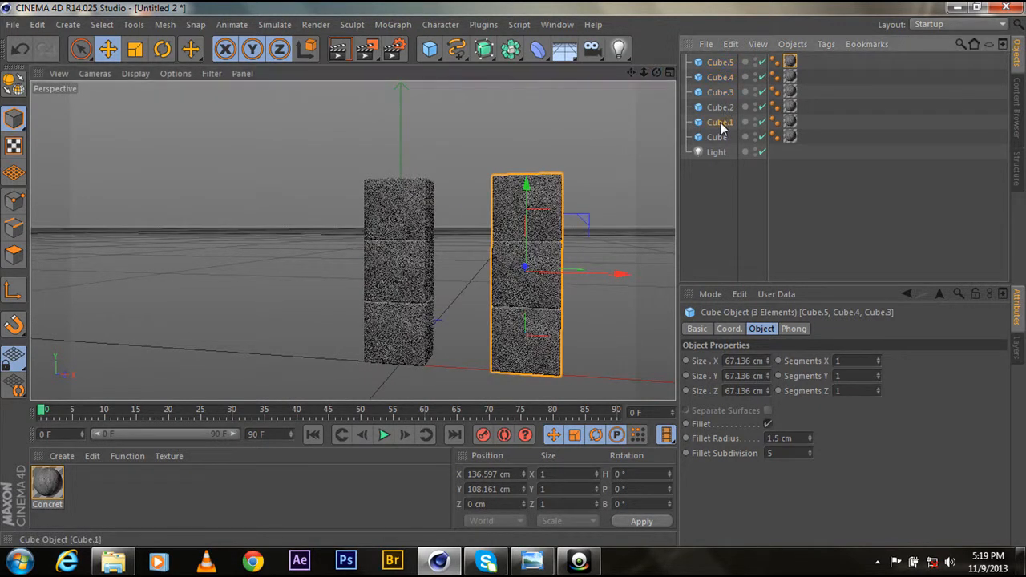
# Duplicate the first column's middle cube and place the copy between the two columns at about X 68.6 cm
pyautogui.click(720, 123)
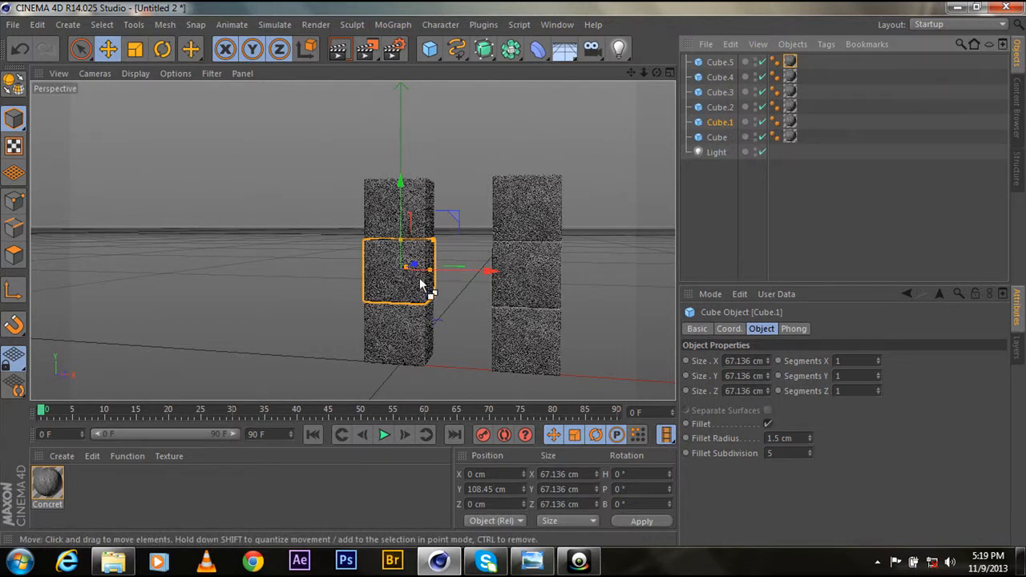
pyautogui.hotkey('ctrl', 'c')
pyautogui.hotkey('ctrl', 'v')
pyautogui.moveTo(486, 275); pyautogui.dragTo(542, 267)
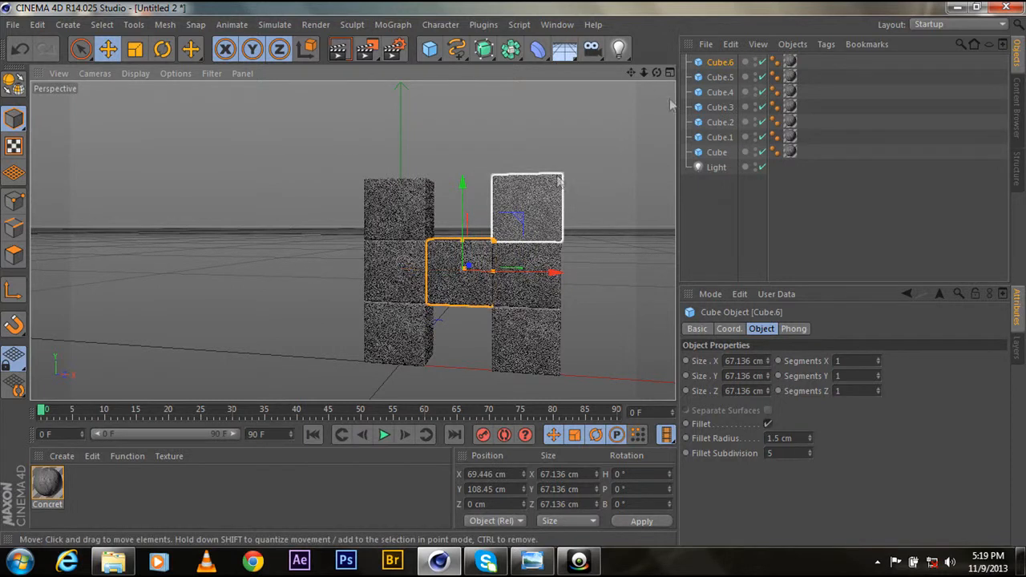
pyautogui.moveTo(657, 73)
pyautogui.mouseDown()
pyautogui.moveTo(678, 70)
pyautogui.moveTo(637, 69)
pyautogui.moveTo(644, 62)
pyautogui.mouseUp()
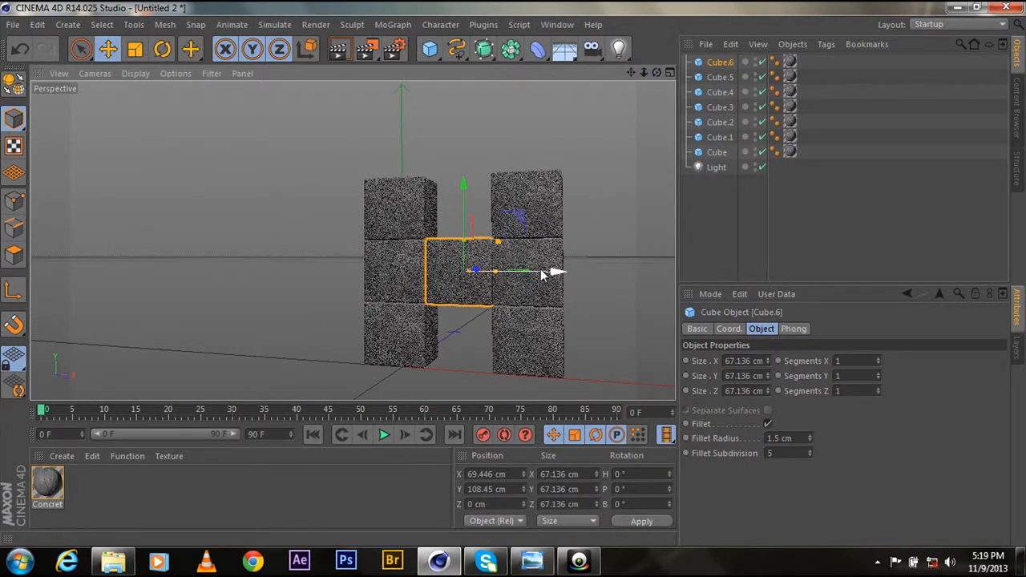
pyautogui.moveTo(542, 273); pyautogui.dragTo(544, 275)
pyautogui.moveTo(657, 73)
pyautogui.mouseDown()
pyautogui.moveTo(675, 69)
pyautogui.moveTo(655, 77)
pyautogui.moveTo(665, 77)
pyautogui.mouseUp()
# Switch to Windows Photo Viewer and examine the reflective crossbar cube of the H in the Bricks reference image
pyautogui.click(532, 561)
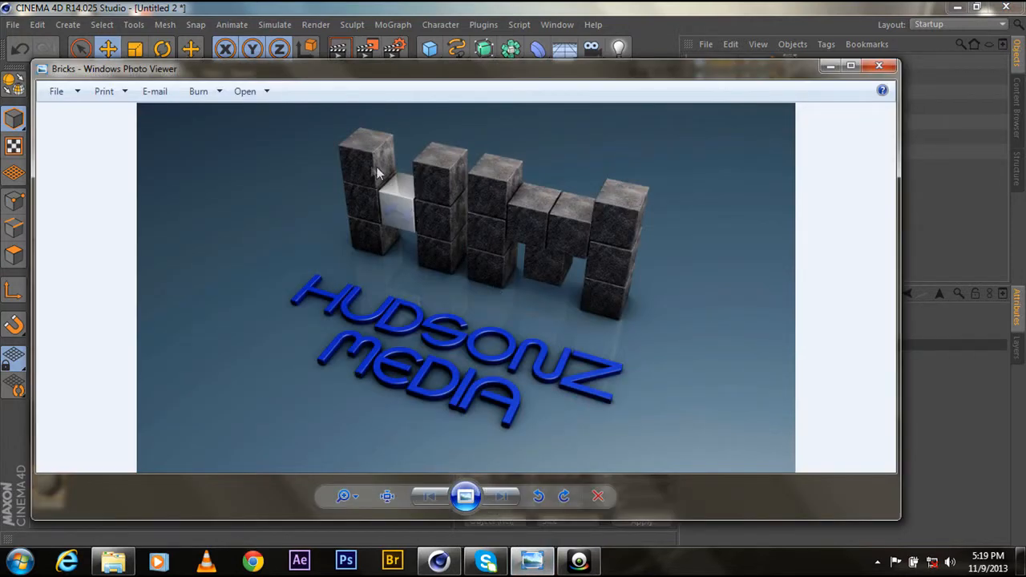
pyautogui.scroll(5, 376, 173)
pyautogui.moveTo(424, 247); pyautogui.dragTo(438, 206)
pyautogui.scroll(2, 532, 195)
pyautogui.scroll(1, 532, 195)
pyautogui.scroll(-4, 437, 206)
pyautogui.scroll(2, 437, 206)
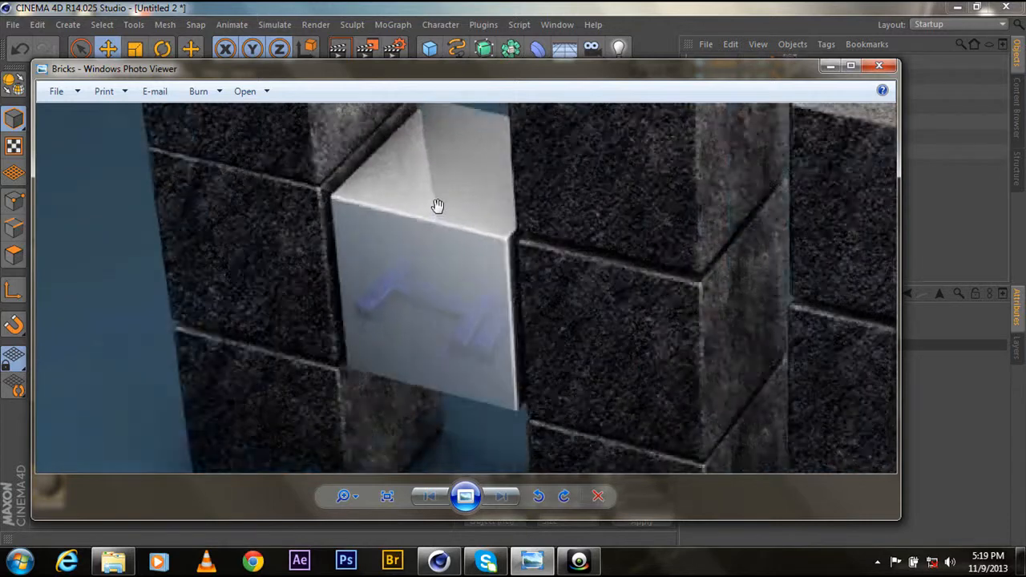
pyautogui.scroll(-1, 437, 206)
pyautogui.scroll(2, 437, 206)
pyautogui.scroll(-4, 438, 206)
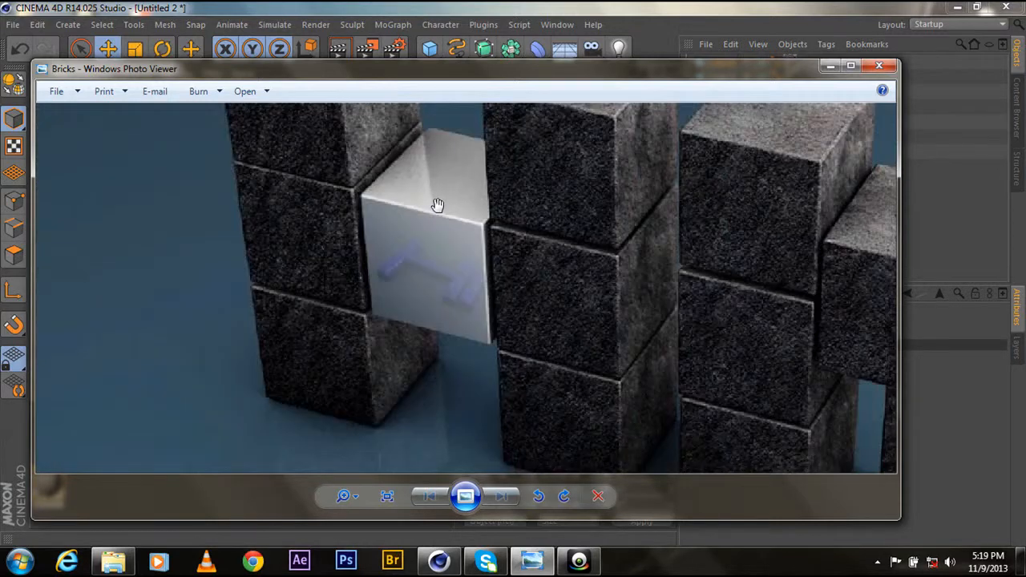
pyautogui.scroll(-3, 438, 206)
pyautogui.click(880, 66)
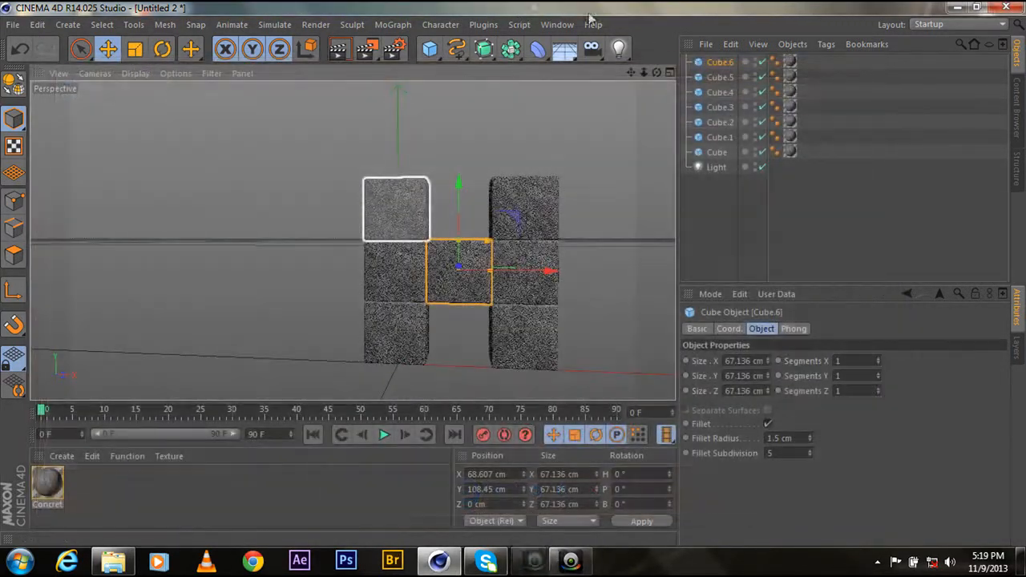
# Create a new material with a Fresnel reflection at 51% brightness and apply it to the H's middle connecting cube
pyautogui.click(62, 456)
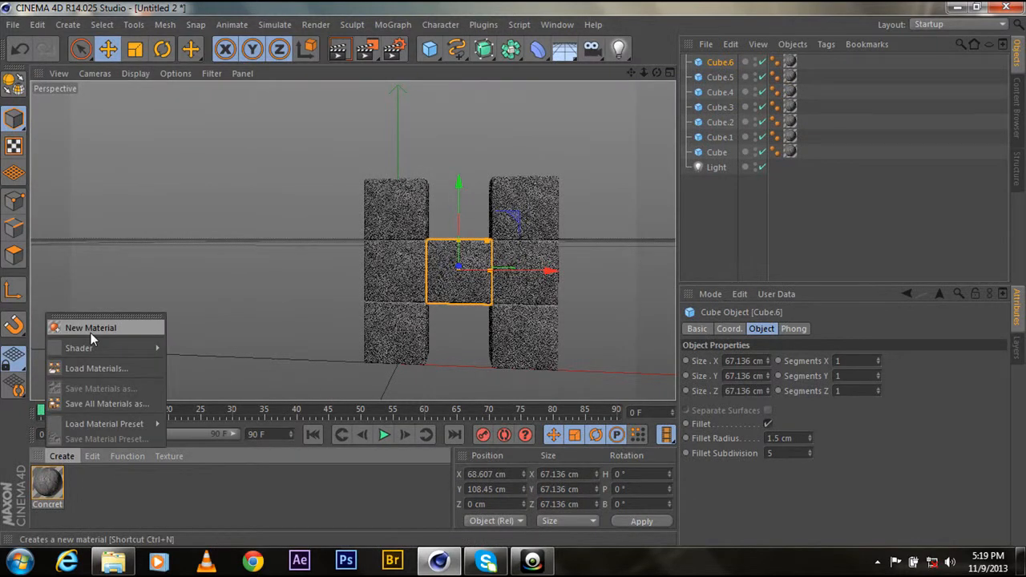
pyautogui.click(91, 330)
pyautogui.doubleClick(47, 482)
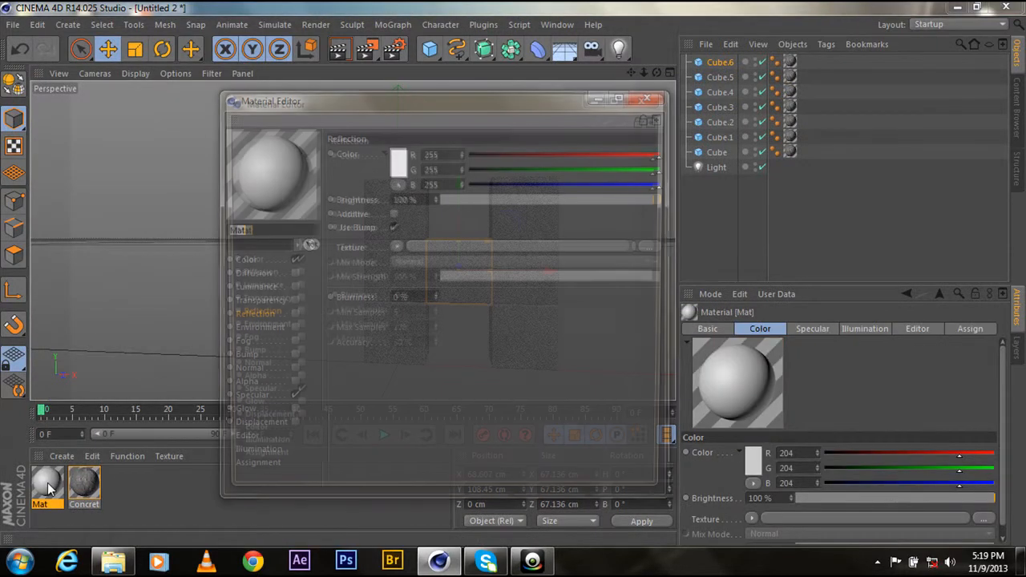
pyautogui.click(295, 313)
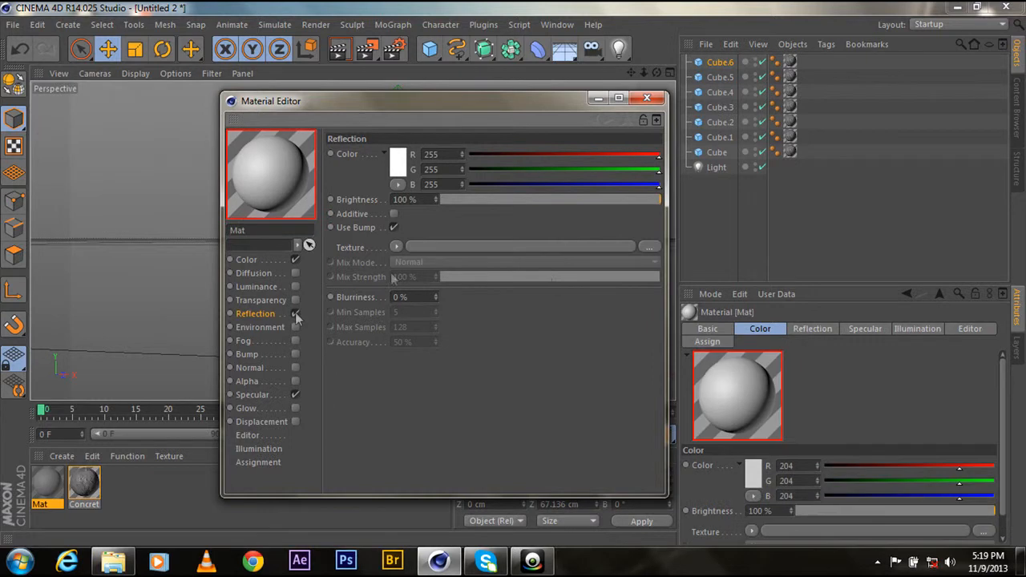
pyautogui.click(396, 247)
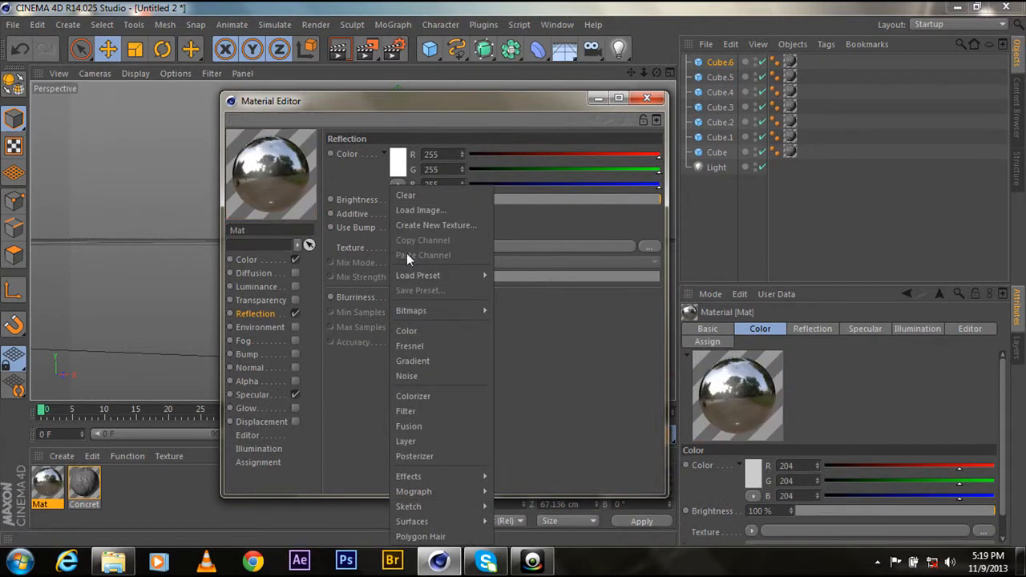
pyautogui.click(420, 346)
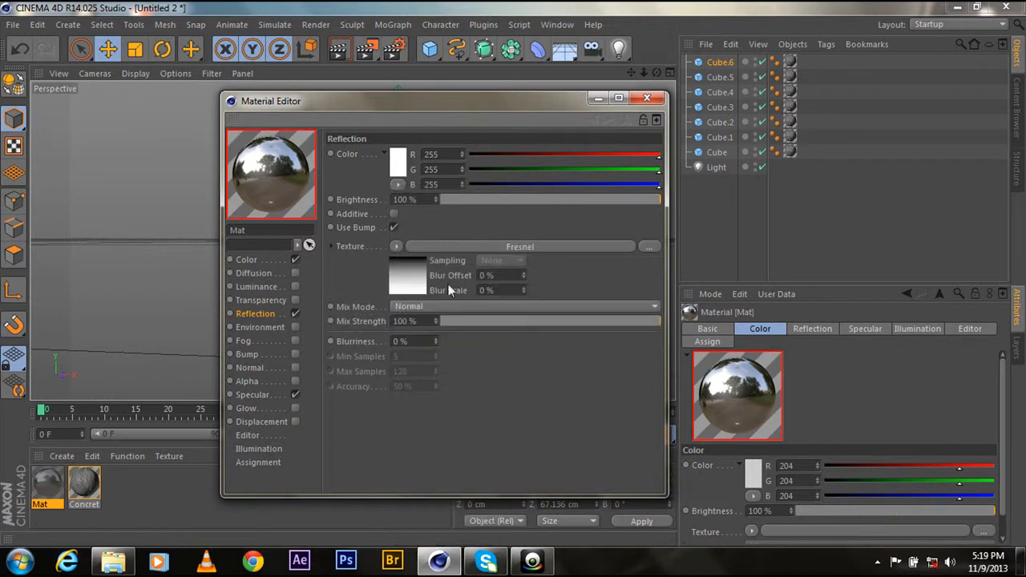
pyautogui.click(502, 199)
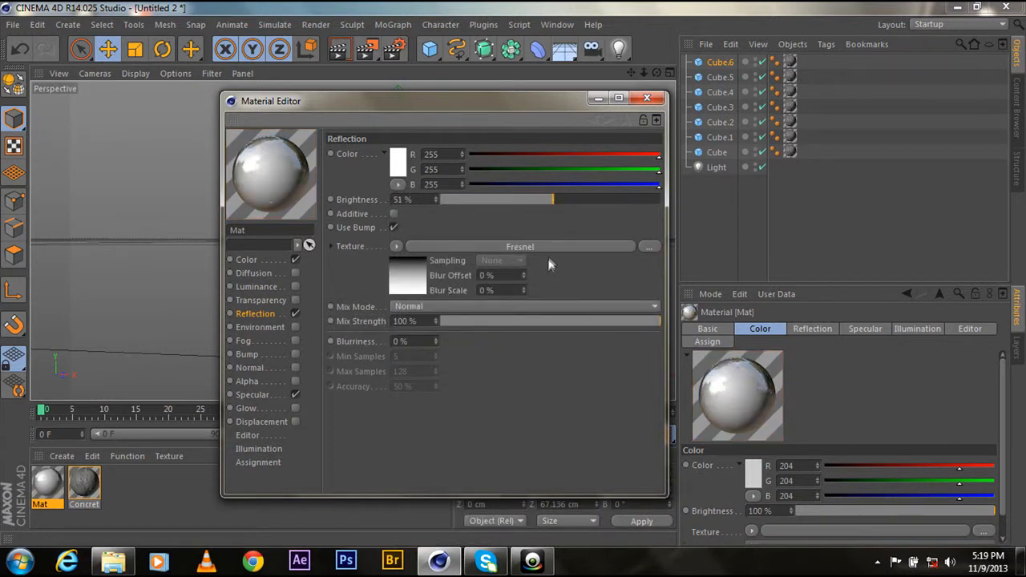
pyautogui.click(646, 97)
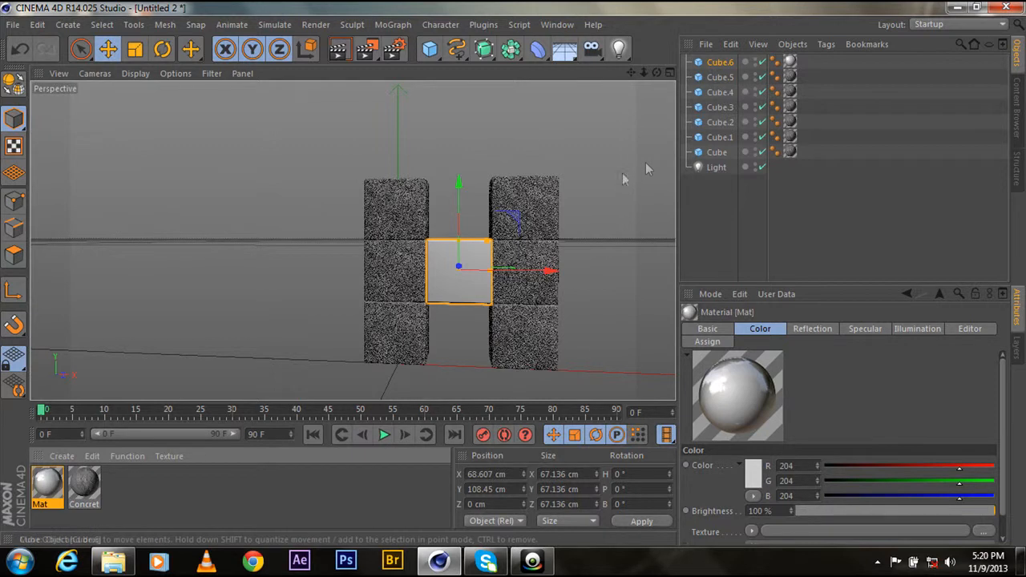
# Add a MoText object to the scene with the H-shaped cubes
pyautogui.moveTo(657, 74); pyautogui.dragTo(498, 34)
pyautogui.scroll(-4, 351, 270)
pyautogui.scroll(-2, 351, 270)
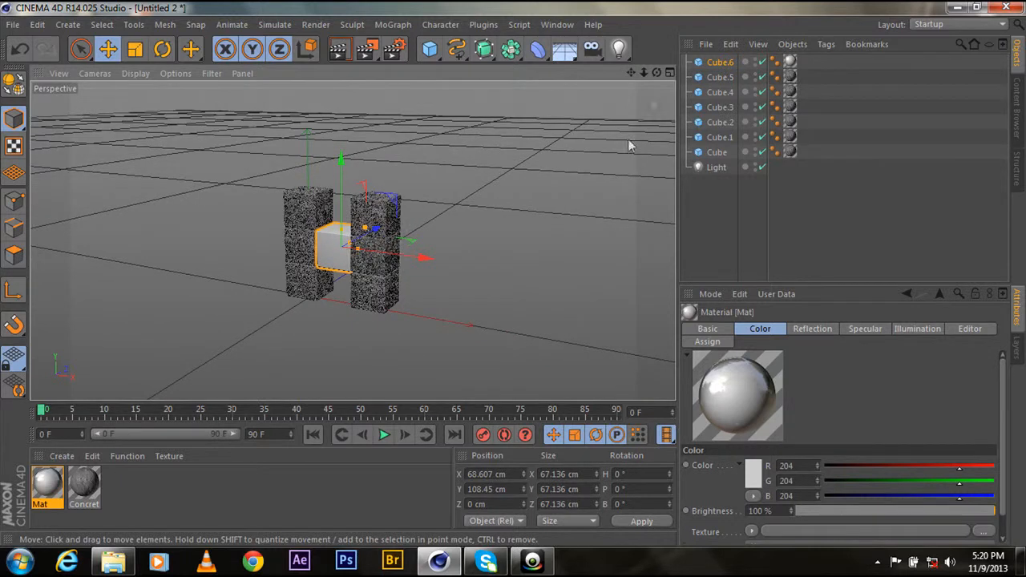
pyautogui.moveTo(631, 74); pyautogui.dragTo(698, 67)
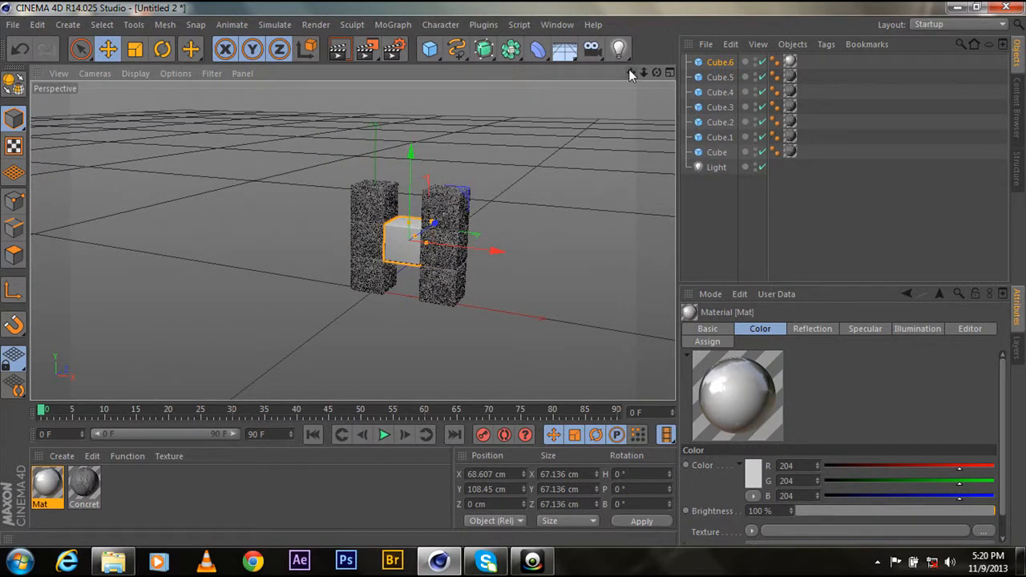
pyautogui.click(395, 25)
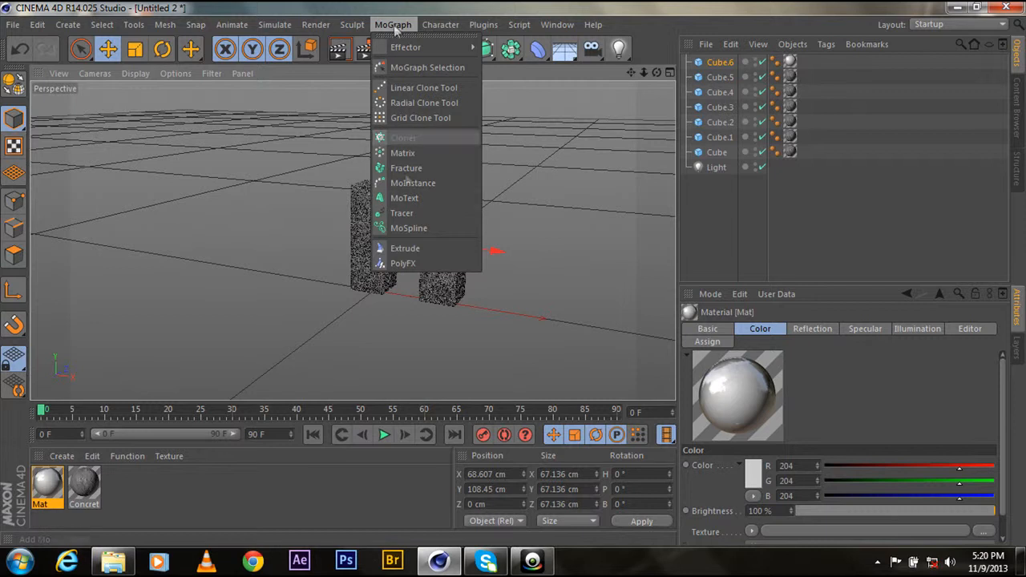
pyautogui.click(404, 198)
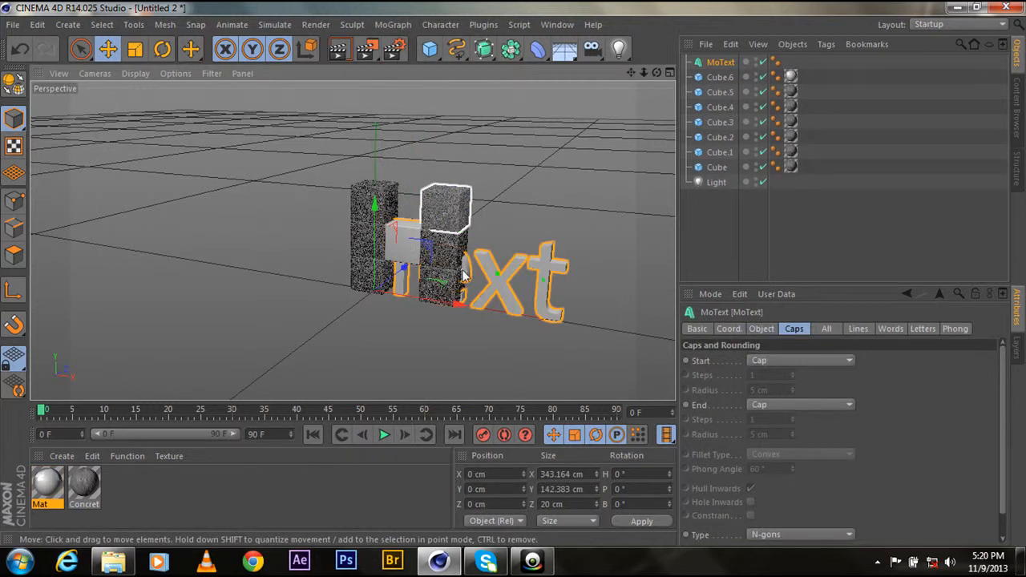
# Lay the MoText flat at a pitch of about -90.65° and place it before the H, about X -128 cm, Z -187 cm
pyautogui.moveTo(399, 282); pyautogui.dragTo(303, 315)
pyautogui.press('r')
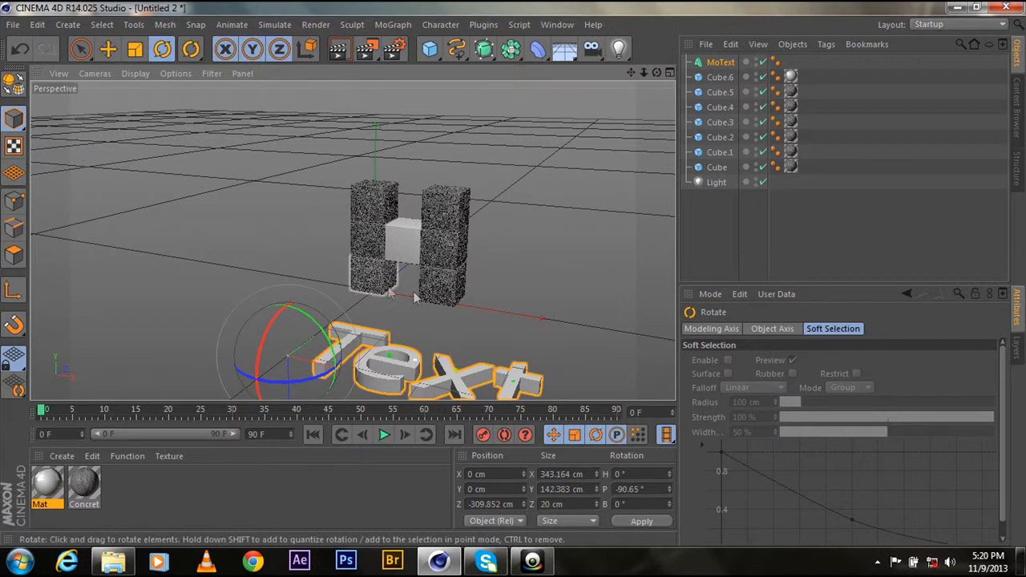
pyautogui.press('e')
pyautogui.moveTo(297, 367); pyautogui.dragTo(318, 321)
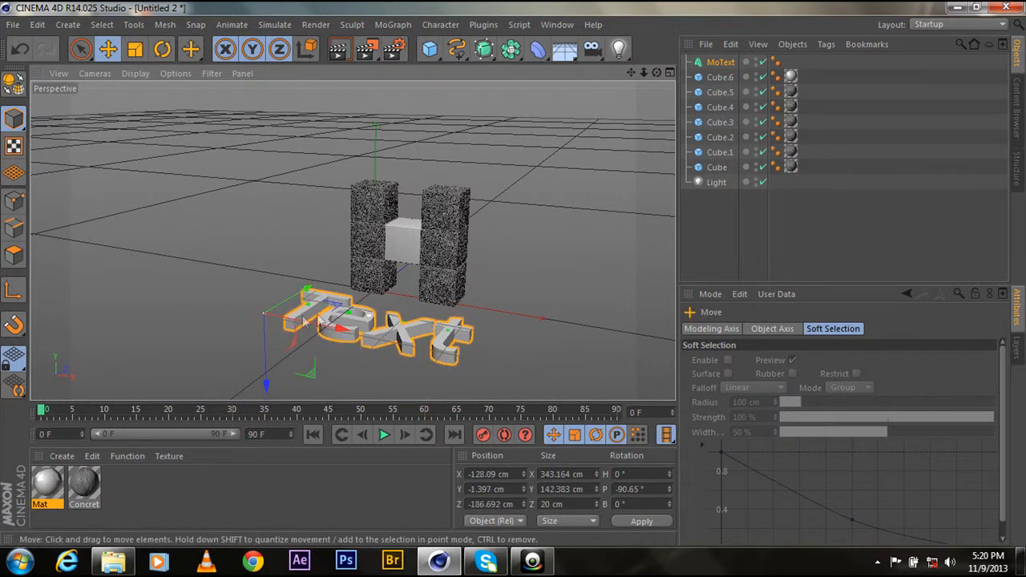
# Change the MoText wording to HUDSONZ and MEDIA on two lines, with Middle alignment
pyautogui.click(719, 63)
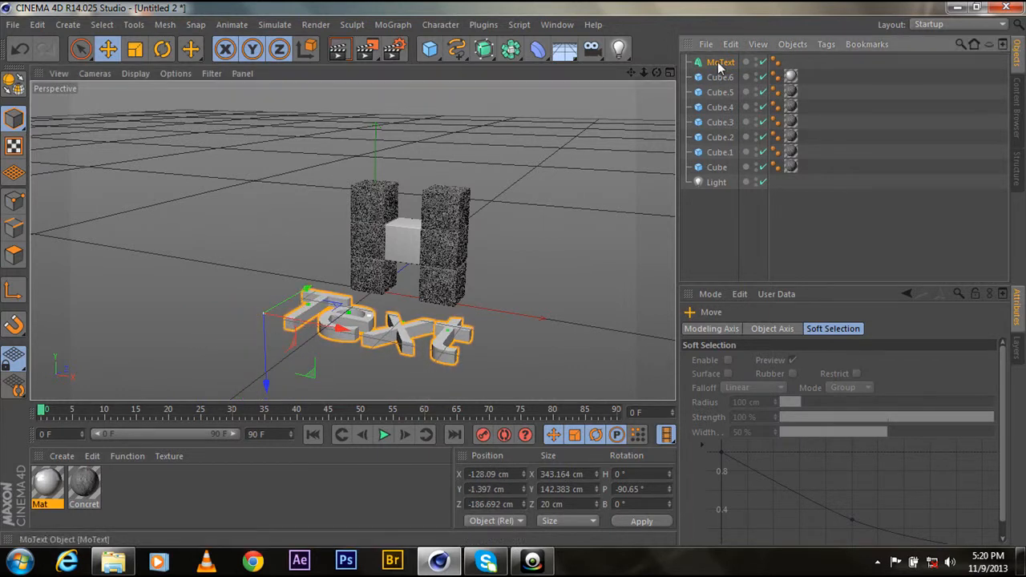
pyautogui.click(760, 329)
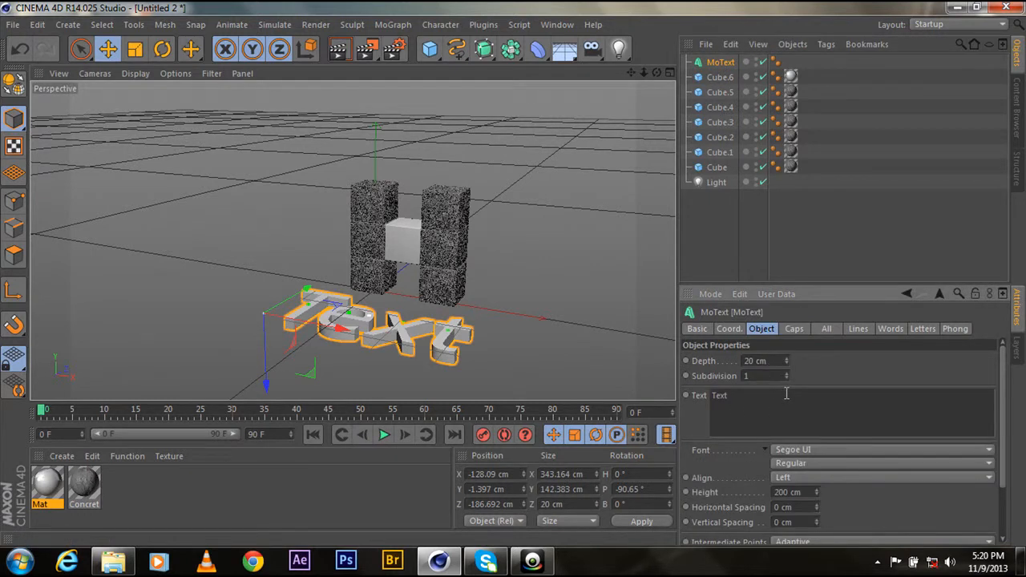
pyautogui.moveTo(815, 395); pyautogui.dragTo(693, 383)
pyautogui.write('HUDSONZ ')
pyautogui.write('MEDIA')
pyautogui.click(794, 477)
pyautogui.click(807, 502)
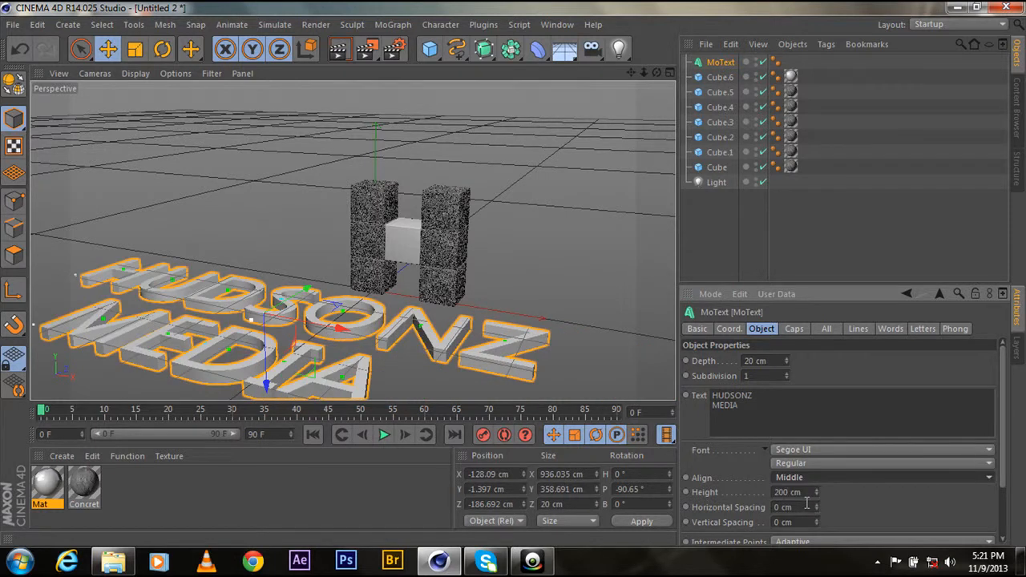
# Set the MoText font to Goca logotype beta
pyautogui.click(834, 452)
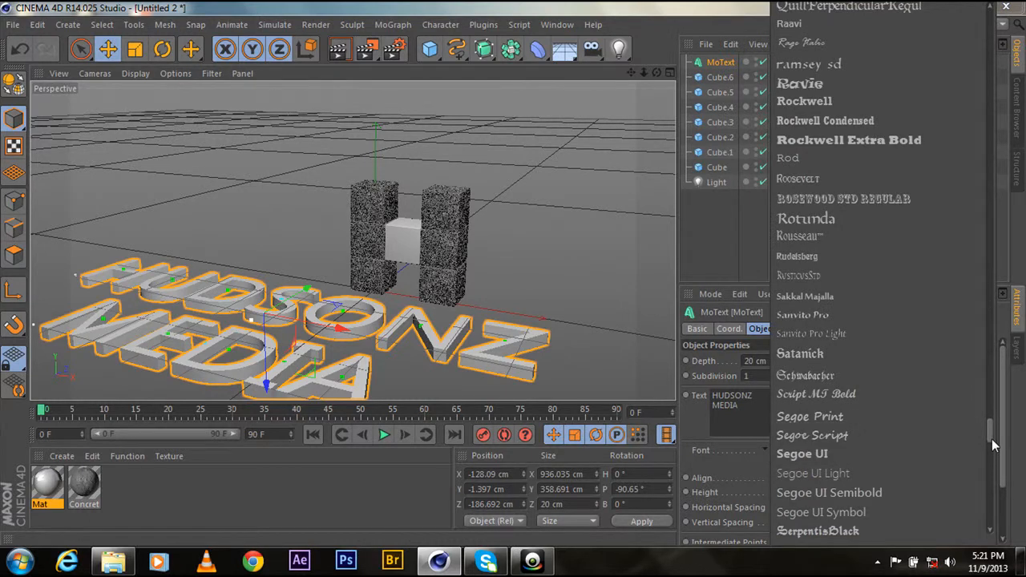
pyautogui.moveTo(991, 439); pyautogui.dragTo(980, 214)
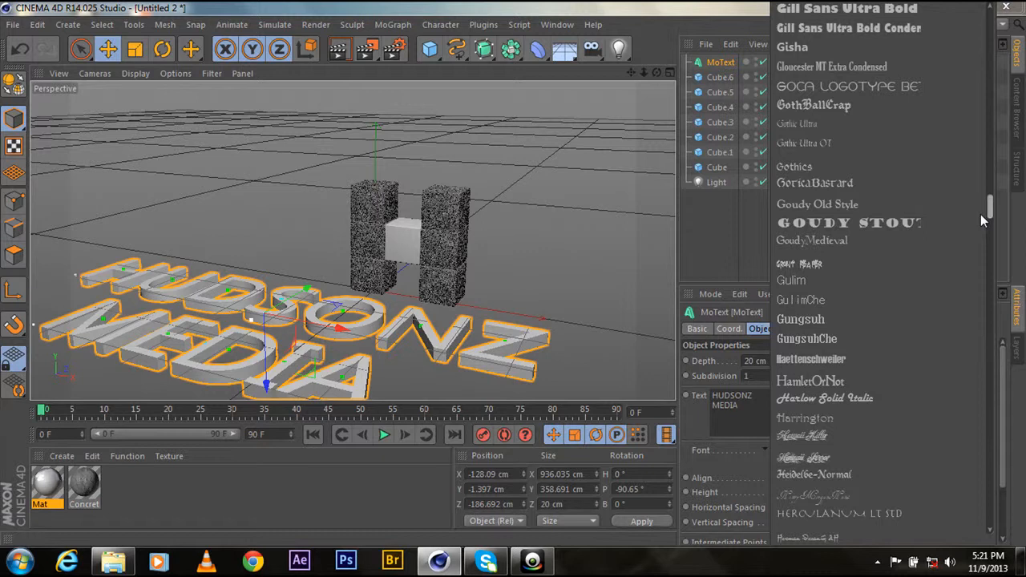
pyautogui.scroll(1, 980, 214)
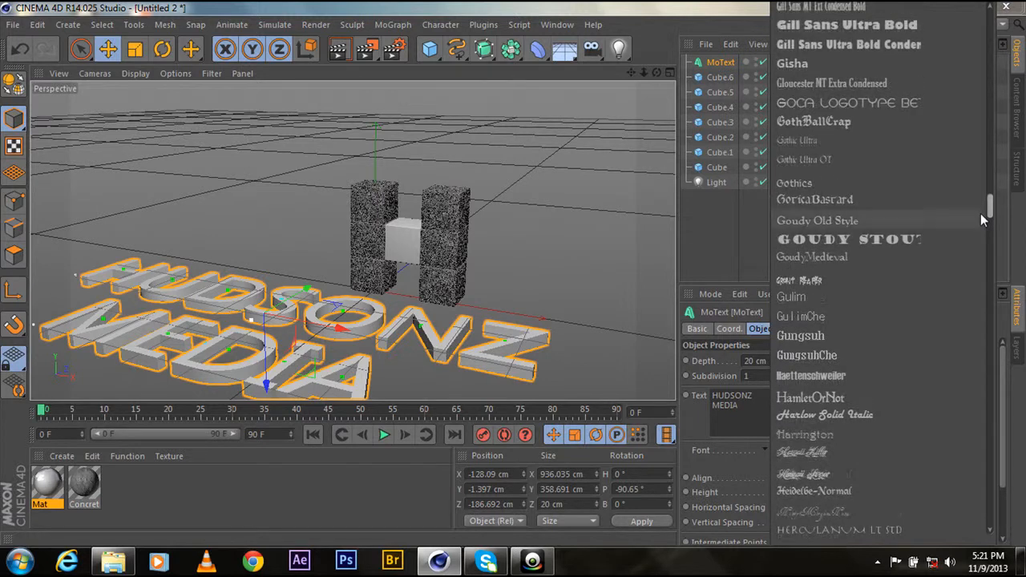
pyautogui.click(888, 103)
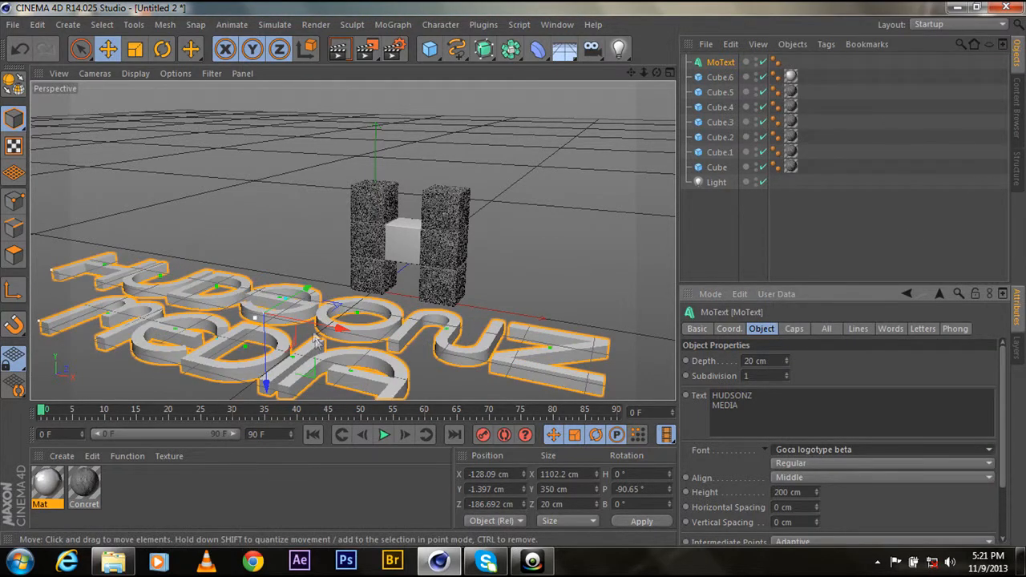
# Scale the text down to about 449 cm wide and shift it to about X 56 cm, in front of the H
pyautogui.press('t')
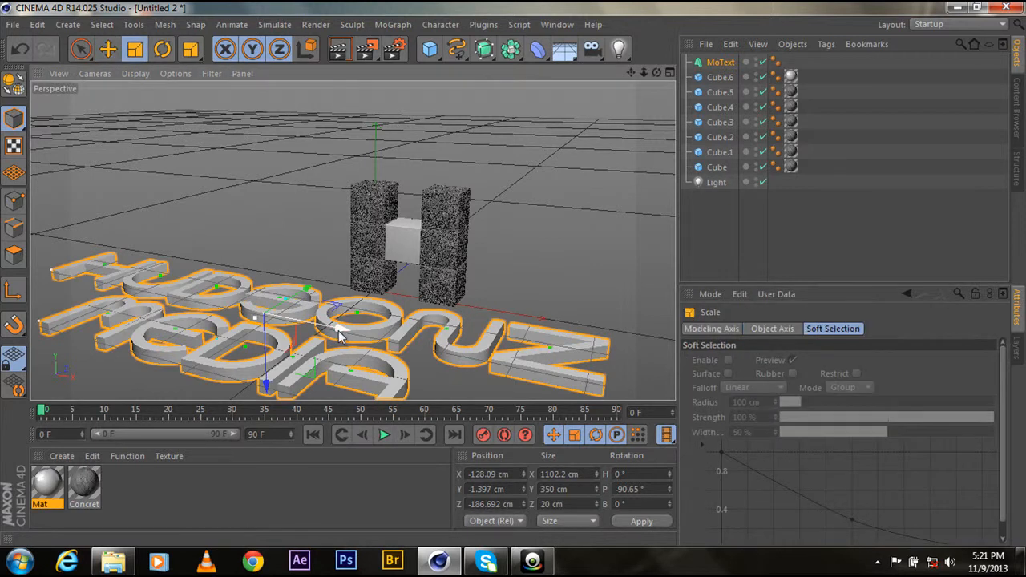
pyautogui.moveTo(339, 329); pyautogui.dragTo(437, 339)
pyautogui.press('e')
pyautogui.scroll(-3, 504, 271)
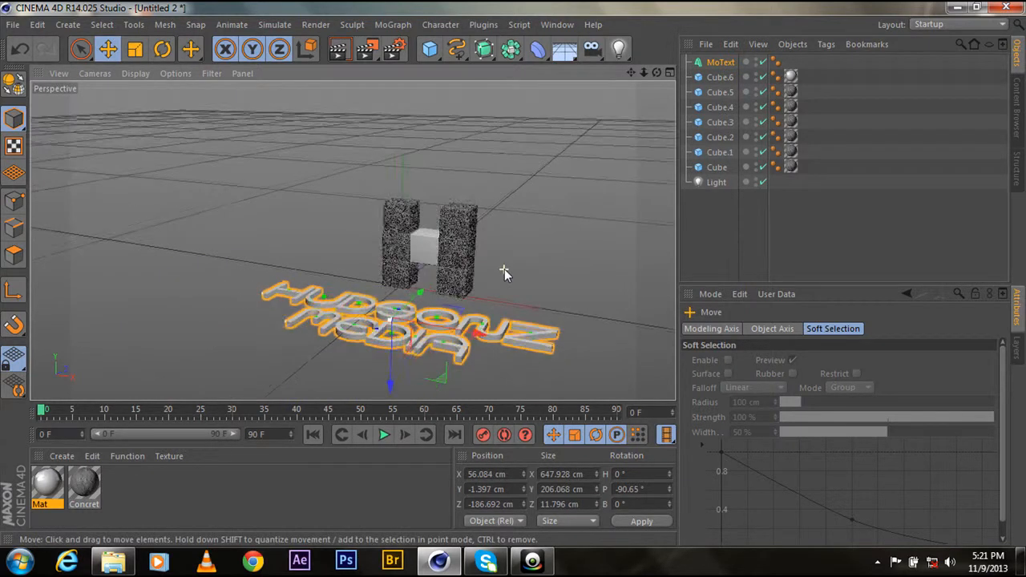
pyautogui.scroll(-2, 504, 271)
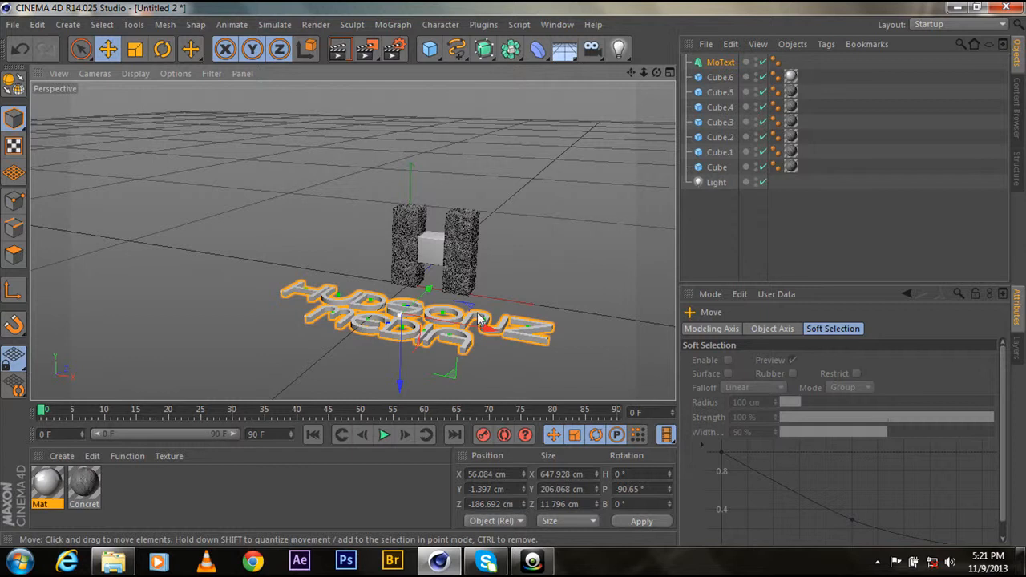
pyautogui.press('t')
pyautogui.moveTo(488, 321); pyautogui.dragTo(385, 290)
pyautogui.scroll(4, 388, 290)
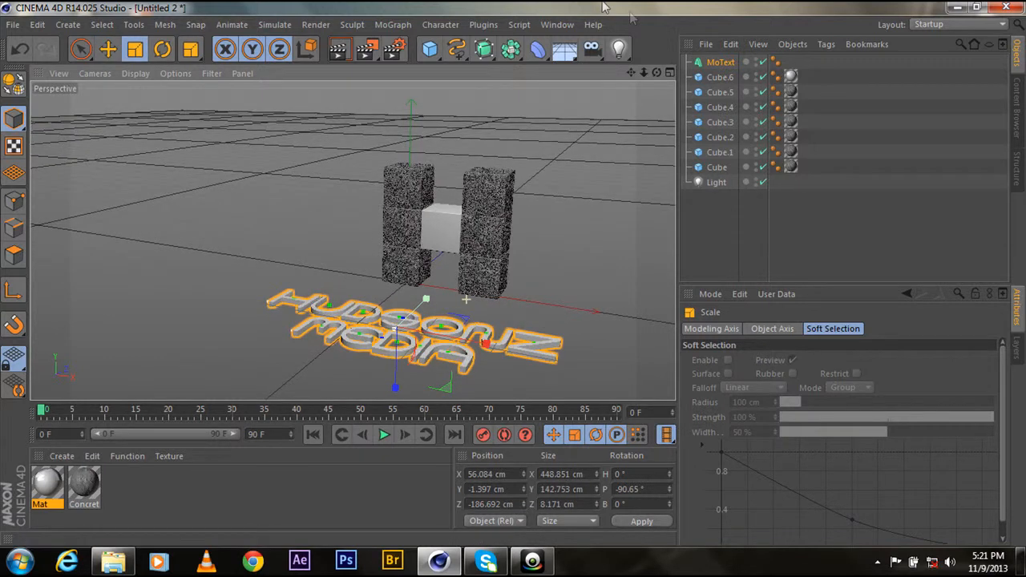
pyautogui.moveTo(631, 73); pyautogui.dragTo(657, 50)
pyautogui.moveTo(353, 240); pyautogui.dragTo(354, 239)
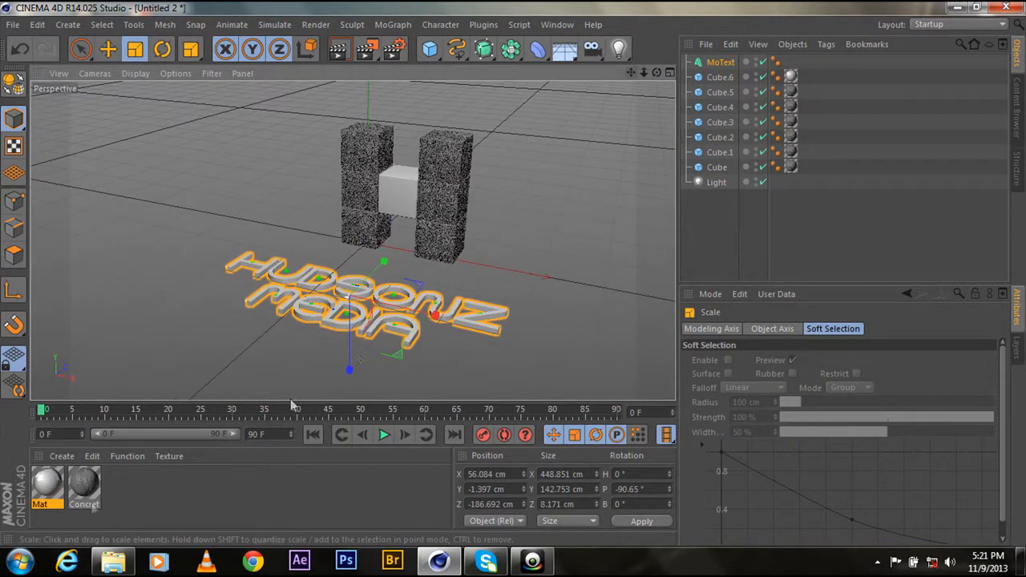
# Switch to Windows Photo Viewer and examine the colour and bevelled edges of the text in the Bricks reference image
pyautogui.click(61, 456)
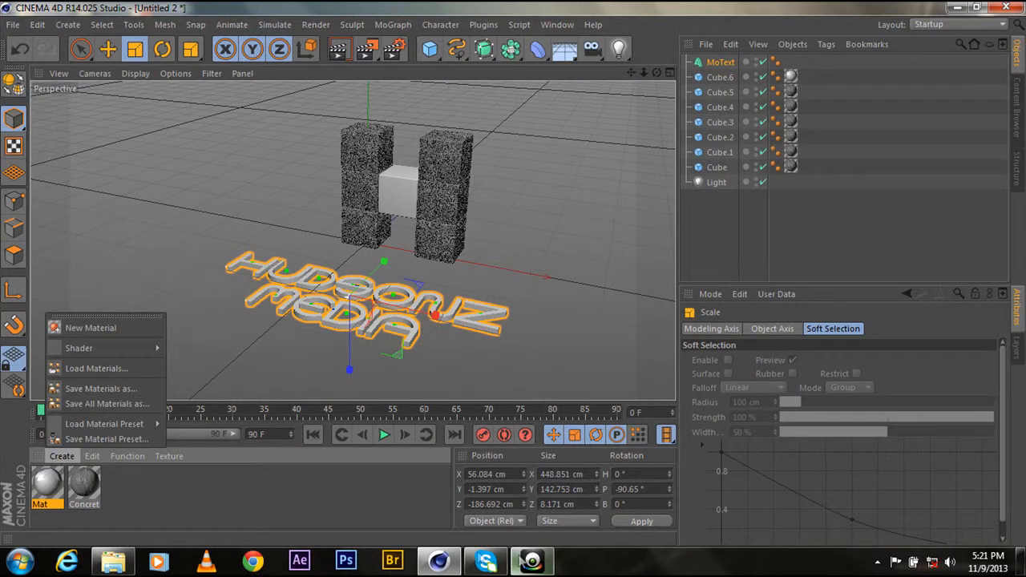
pyautogui.click(115, 562)
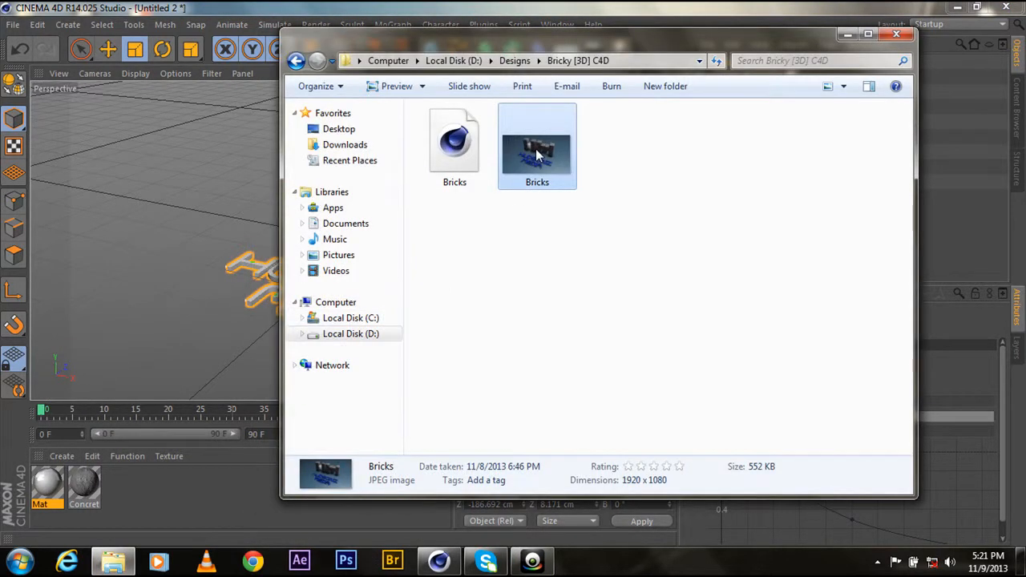
pyautogui.doubleClick(555, 142)
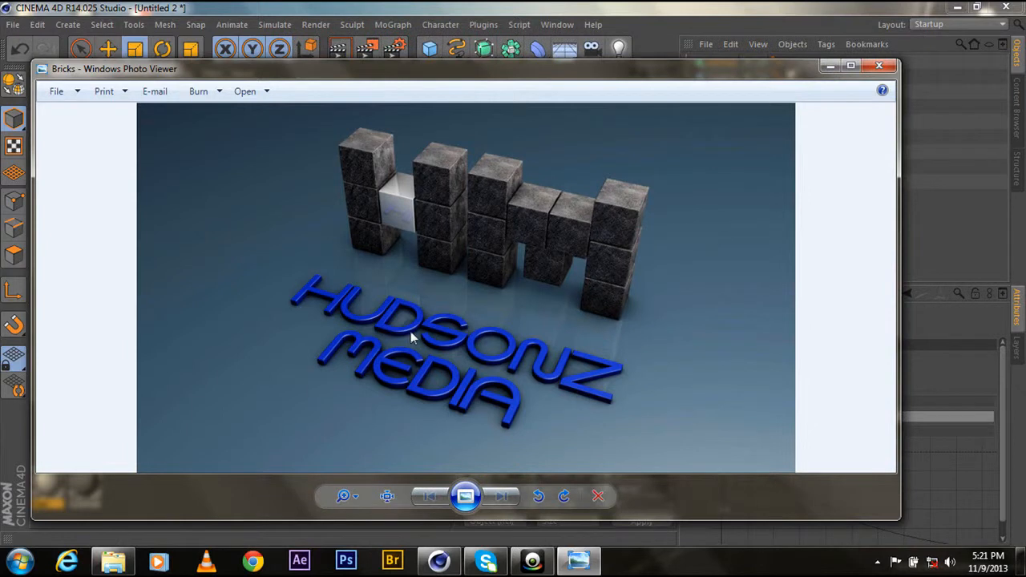
pyautogui.scroll(3, 462, 374)
pyautogui.moveTo(462, 373); pyautogui.dragTo(491, 339)
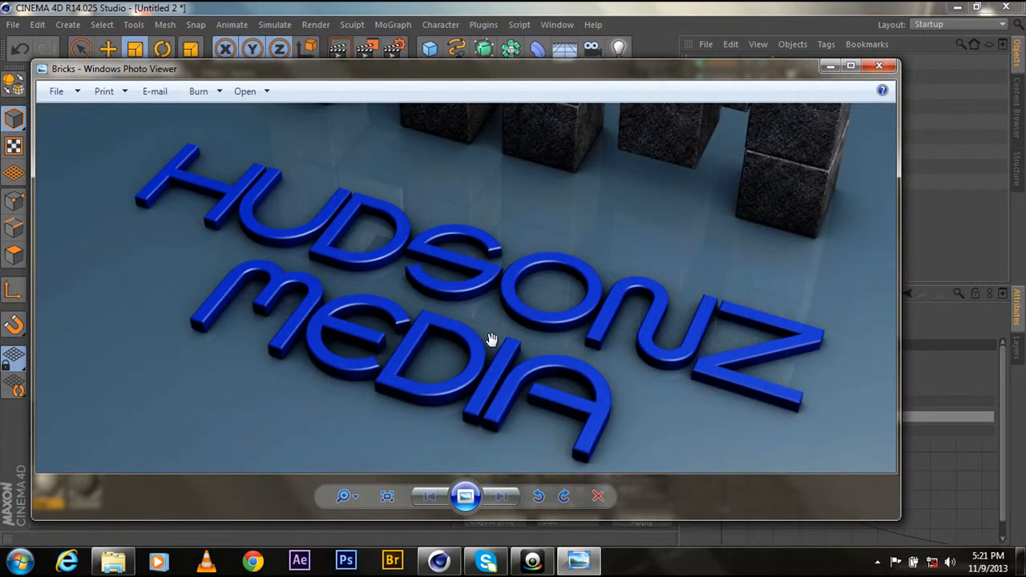
pyautogui.scroll(-3, 492, 339)
pyautogui.scroll(3, 493, 345)
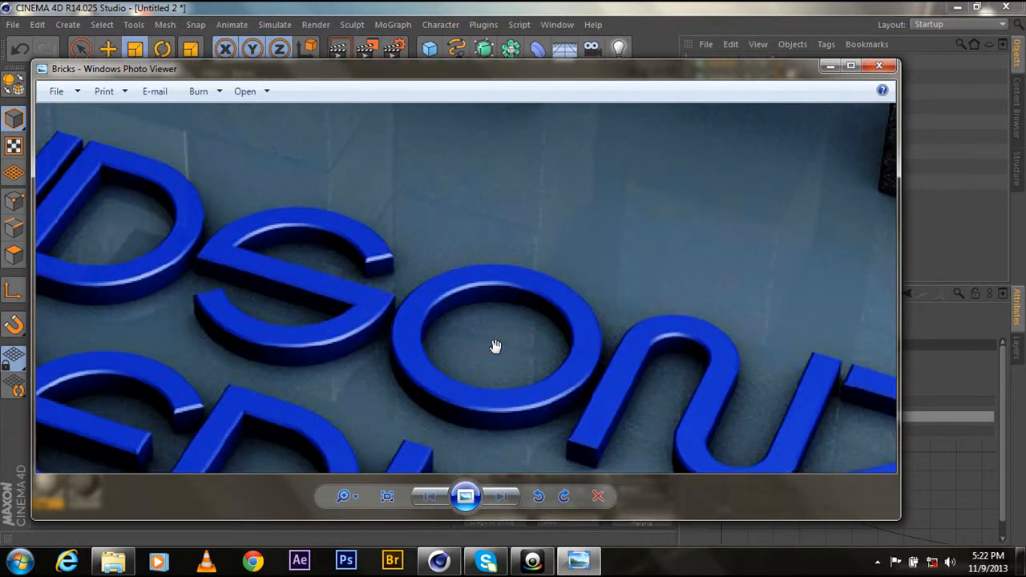
pyautogui.scroll(-3, 495, 346)
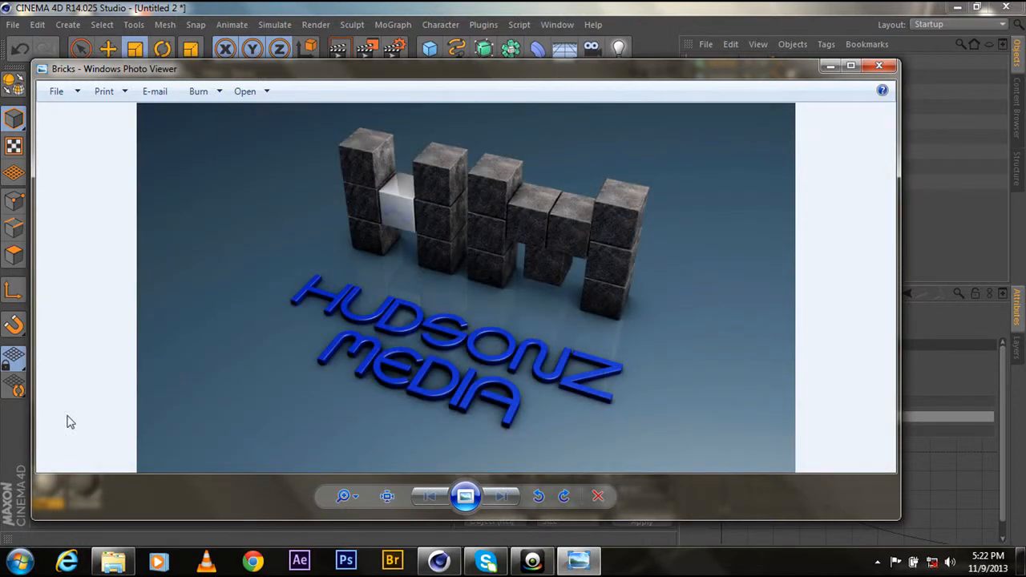
pyautogui.click(13, 455)
# Give the MoText a Fillet Cap at both start and end, each with a radius of 1.043 cm
pyautogui.click(720, 63)
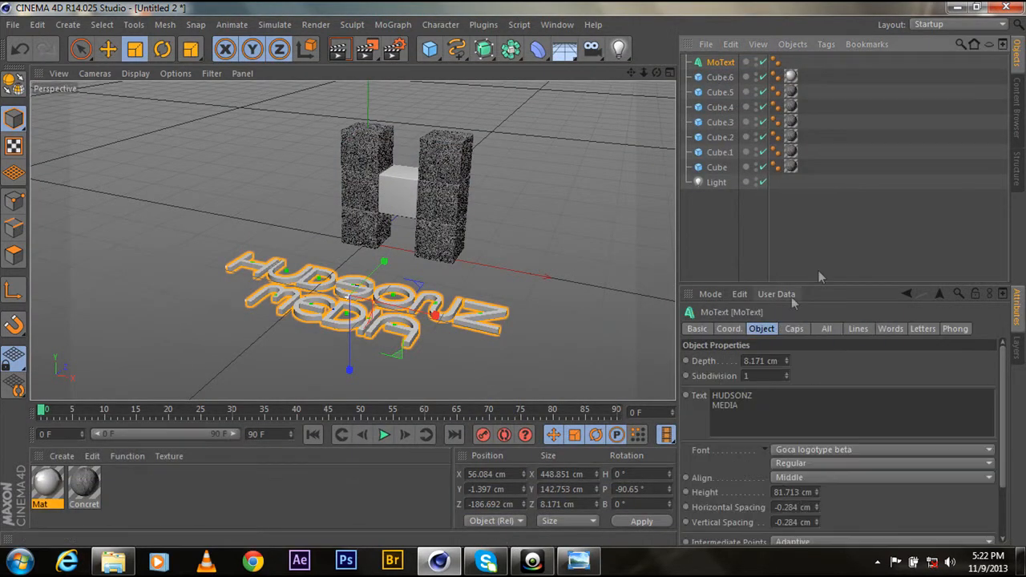
pyautogui.click(793, 329)
pyautogui.click(770, 361)
pyautogui.click(771, 421)
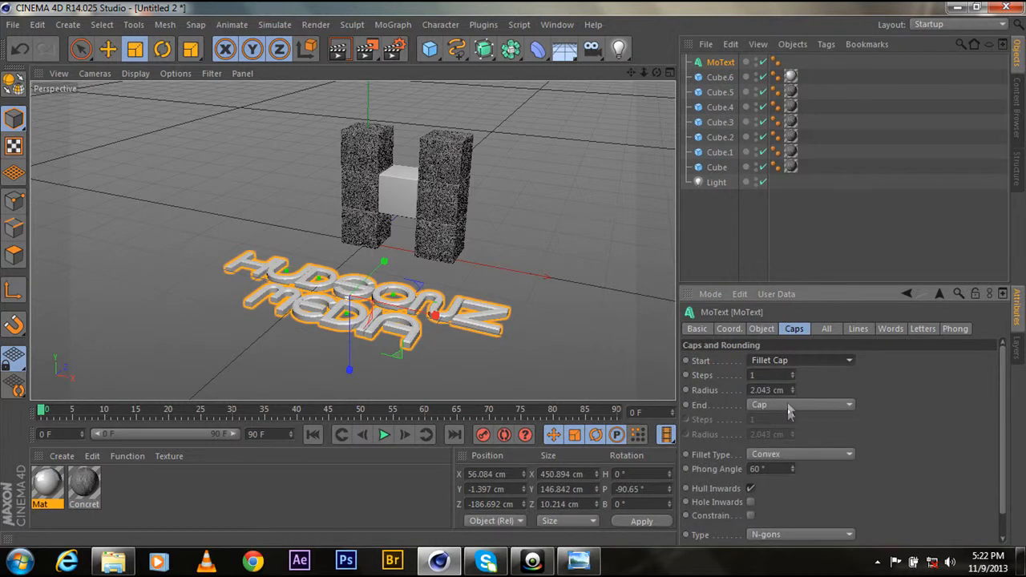
pyautogui.click(792, 393)
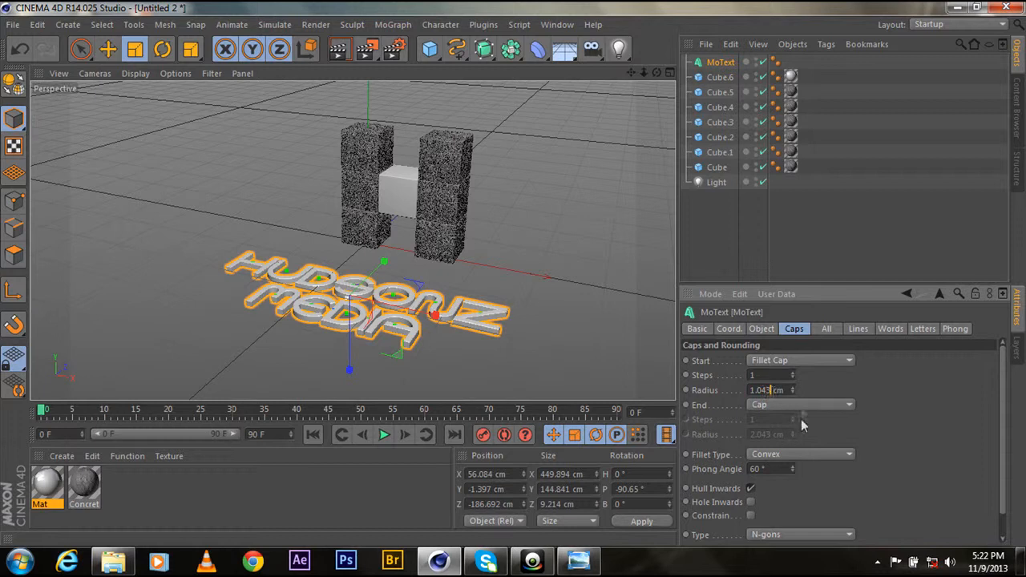
pyautogui.click(804, 405)
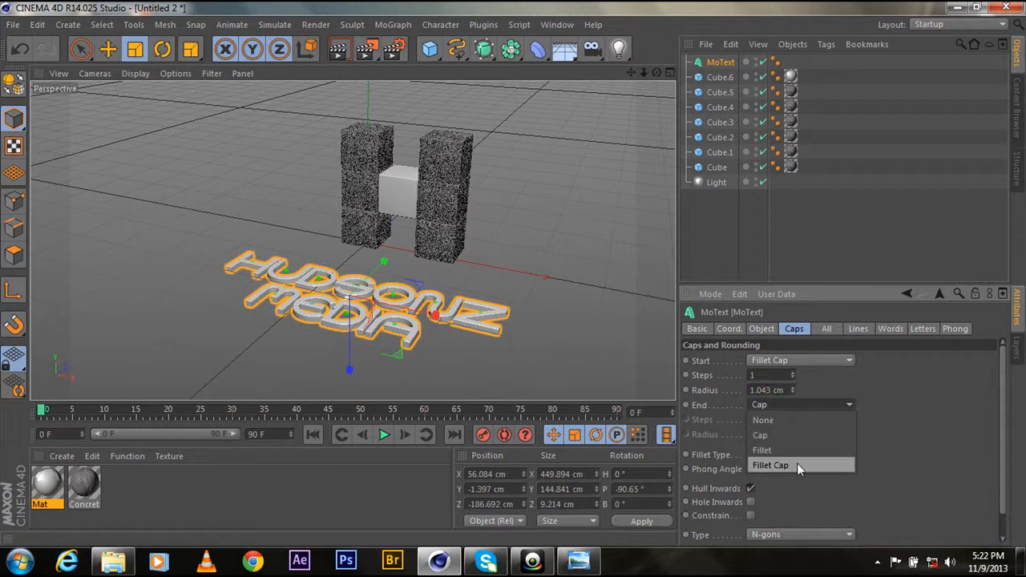
pyautogui.click(797, 464)
pyautogui.click(792, 437)
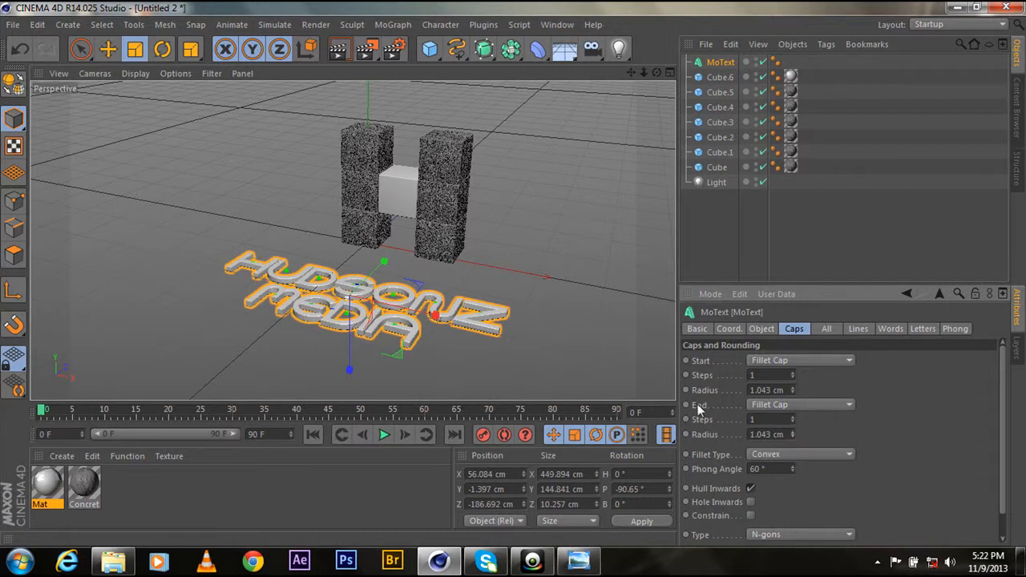
# Create a new material for the text with the blue colour R 0, G 68, B 204
pyautogui.click(62, 456)
pyautogui.click(119, 328)
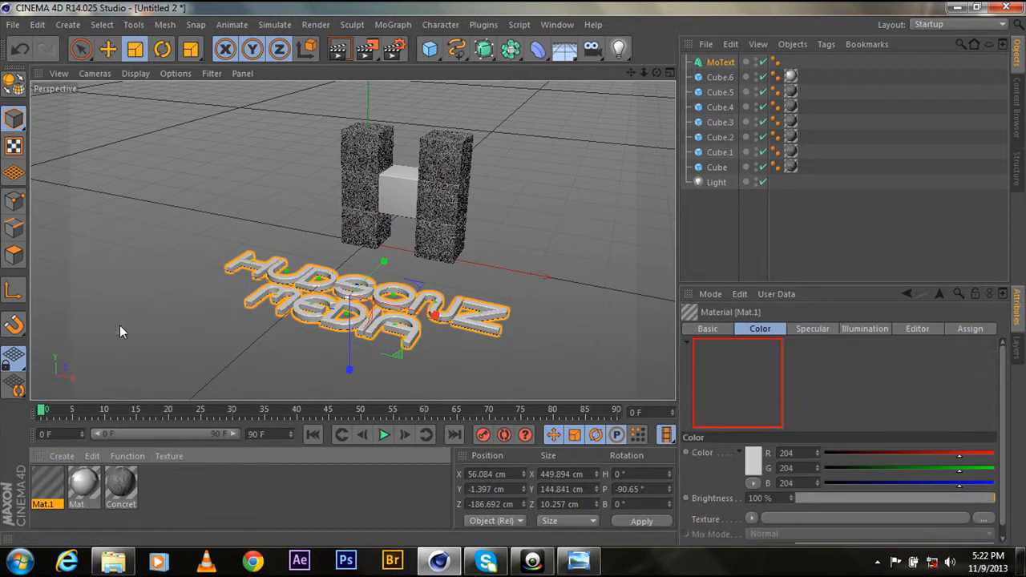
pyautogui.doubleClick(44, 483)
pyautogui.click(247, 259)
pyautogui.moveTo(526, 154); pyautogui.dragTo(470, 154)
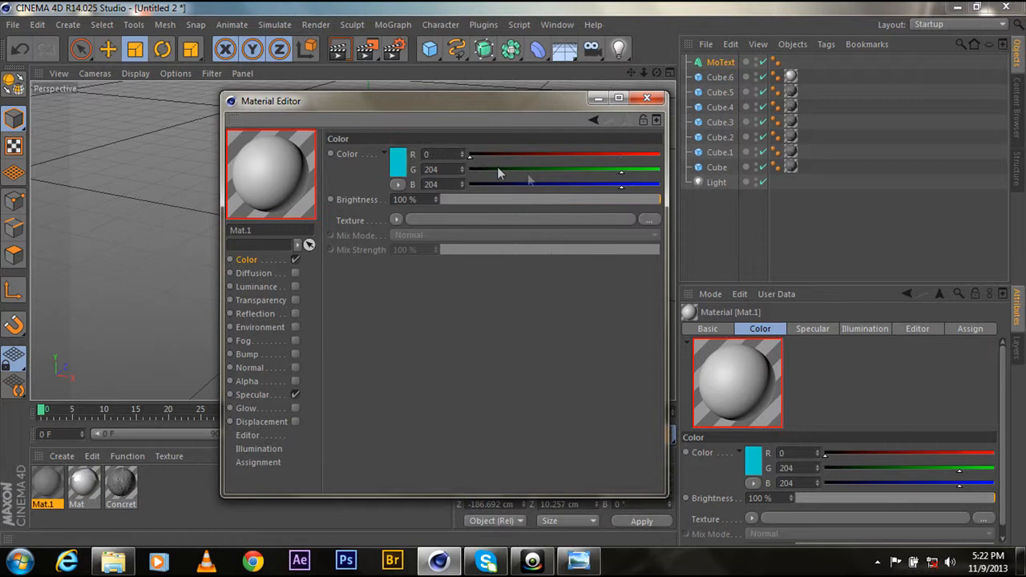
pyautogui.click(530, 169)
pyautogui.click(530, 170)
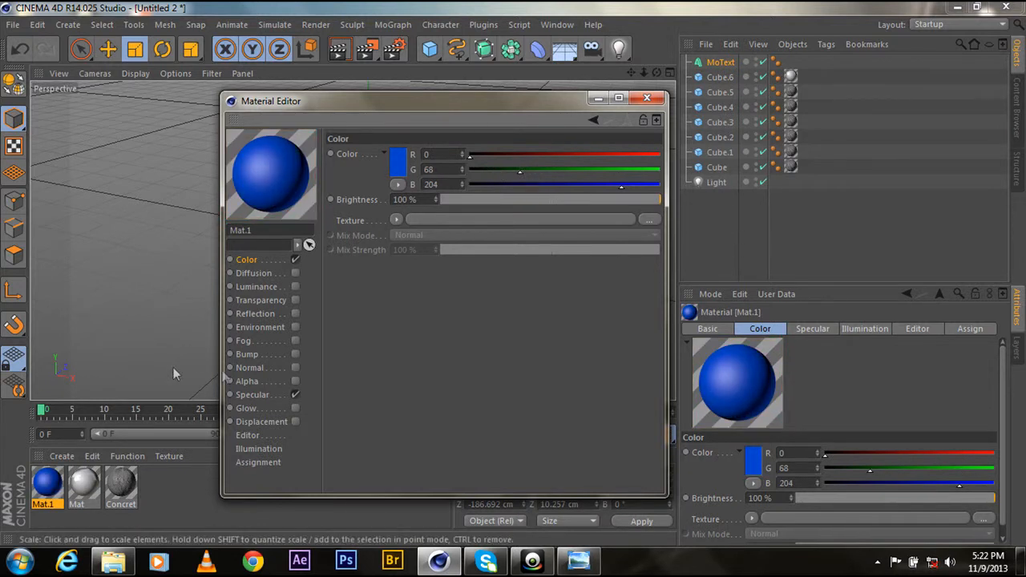
# Enable a Fresnel reflection on the blue material with 22% brightness and 25% mix strength
pyautogui.click(255, 313)
pyautogui.click(295, 314)
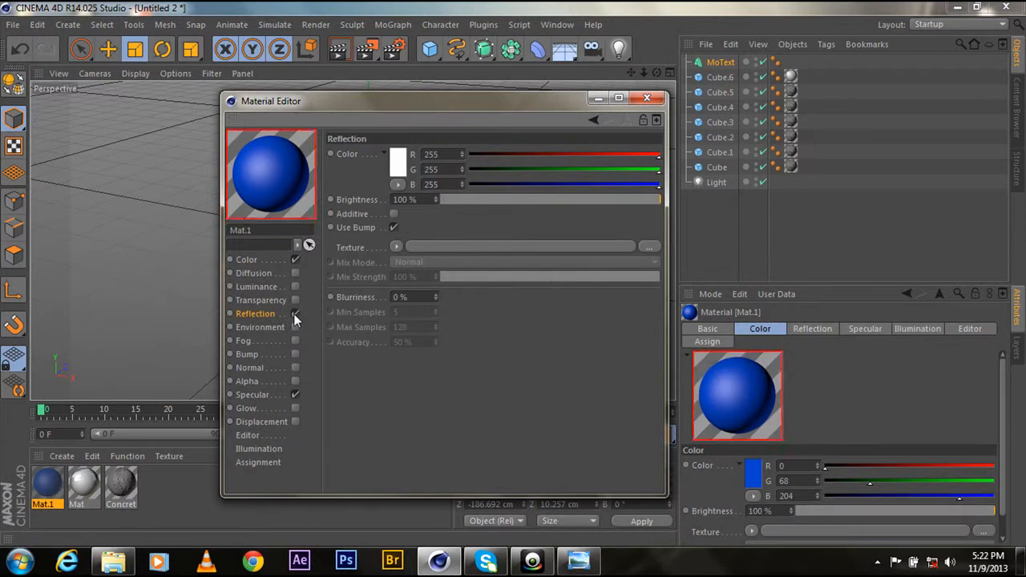
pyautogui.click(395, 246)
pyautogui.click(450, 332)
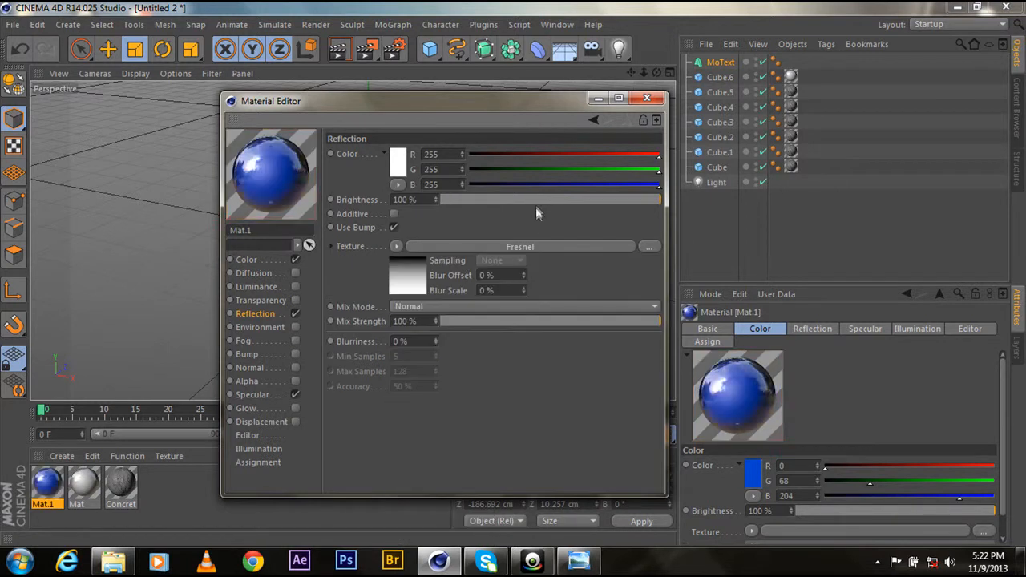
pyautogui.moveTo(521, 200); pyautogui.dragTo(499, 201)
pyautogui.moveTo(513, 321); pyautogui.dragTo(496, 322)
pyautogui.click(488, 199)
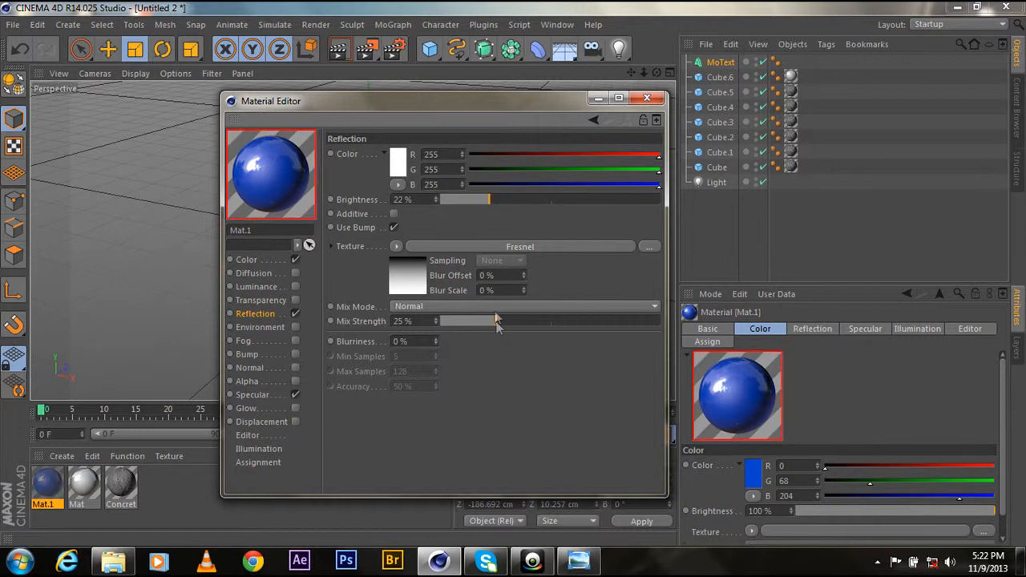
pyautogui.click(647, 98)
# Apply the blue material to the MoText and move the text to about X 76 cm, Z -140 cm
pyautogui.moveTo(257, 396); pyautogui.dragTo(371, 335)
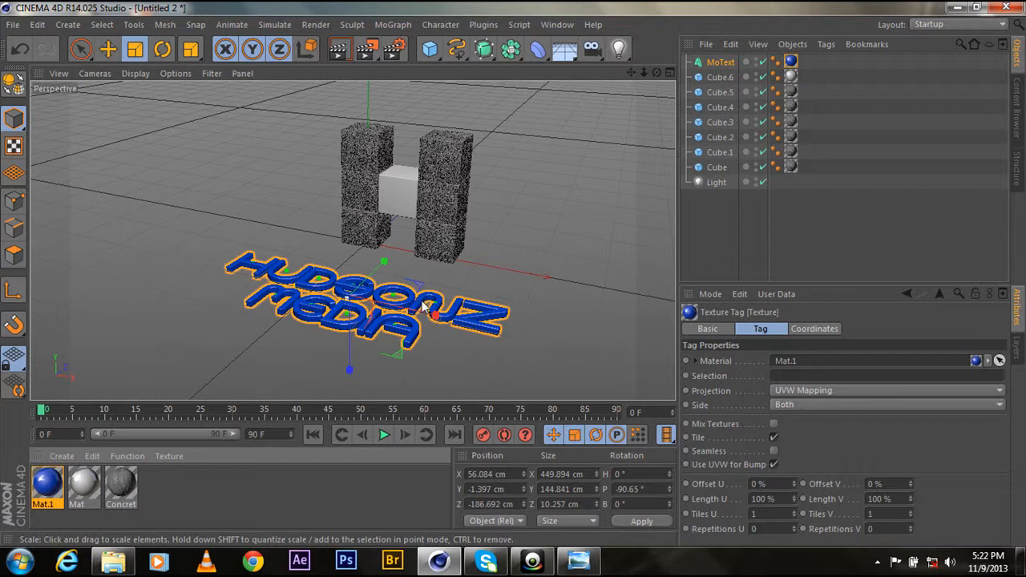
pyautogui.press('e')
pyautogui.moveTo(424, 311); pyautogui.dragTo(439, 310)
pyautogui.moveTo(388, 268); pyautogui.dragTo(403, 263)
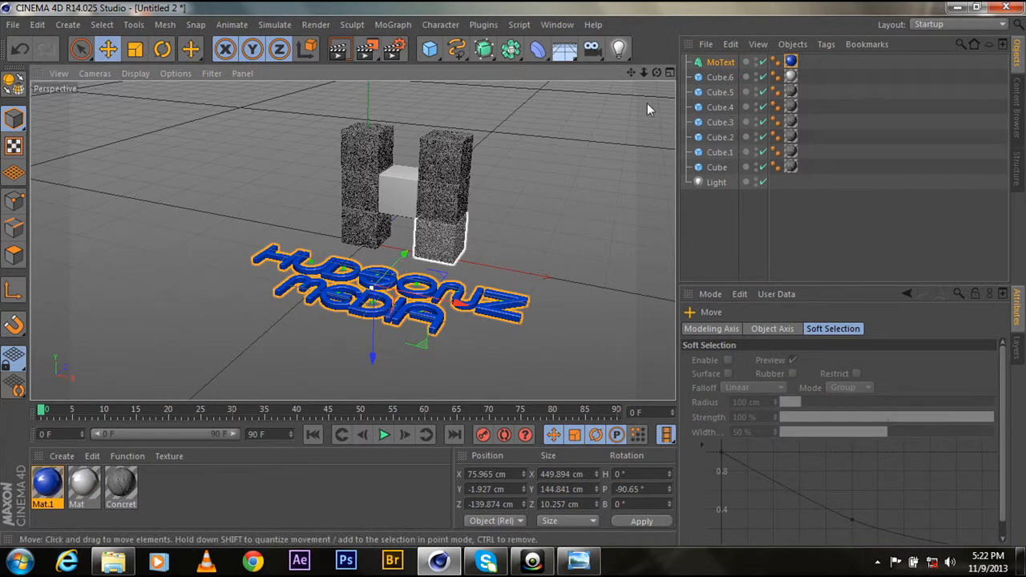
pyautogui.moveTo(656, 73); pyautogui.dragTo(352, 241)
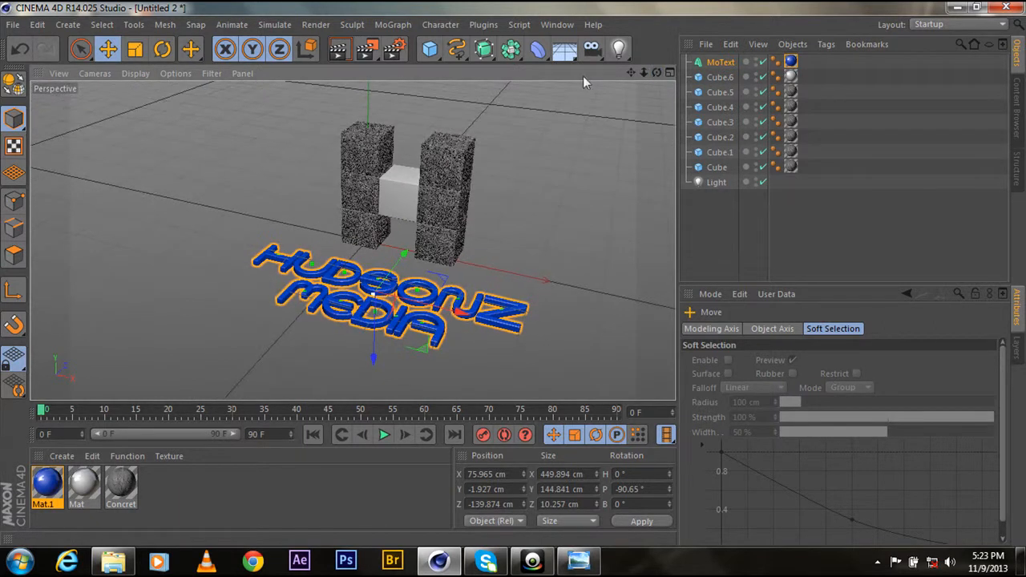
# Add a Floor object to the scene and order it below the Light in the object hierarchy
pyautogui.moveTo(564, 49); pyautogui.dragTo(614, 71)
pyautogui.moveTo(716, 63); pyautogui.dragTo(713, 206)
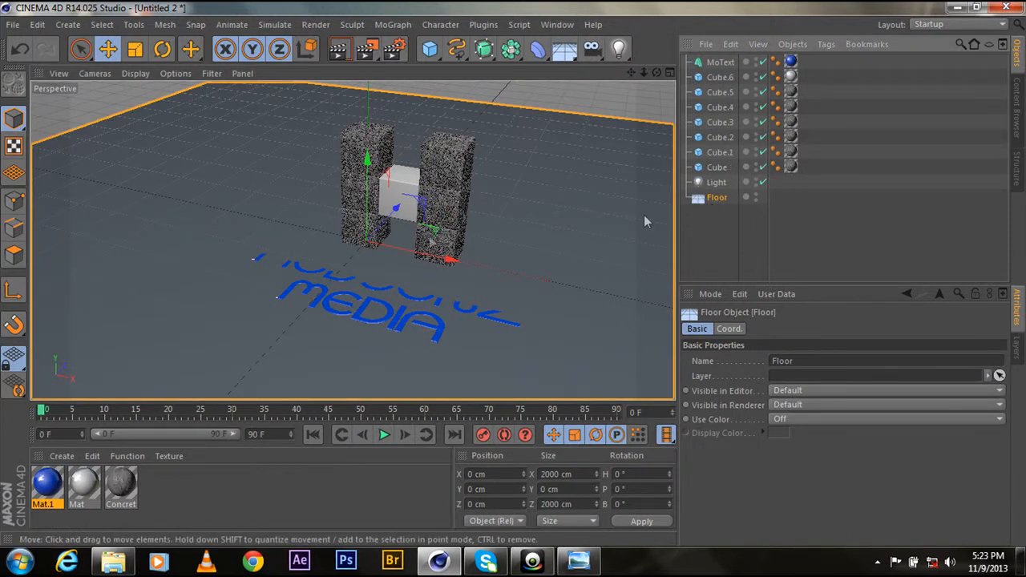
# Check the Bricks reference image, then create a new floor material with the colour R 73, G 106, B 136
pyautogui.click(578, 561)
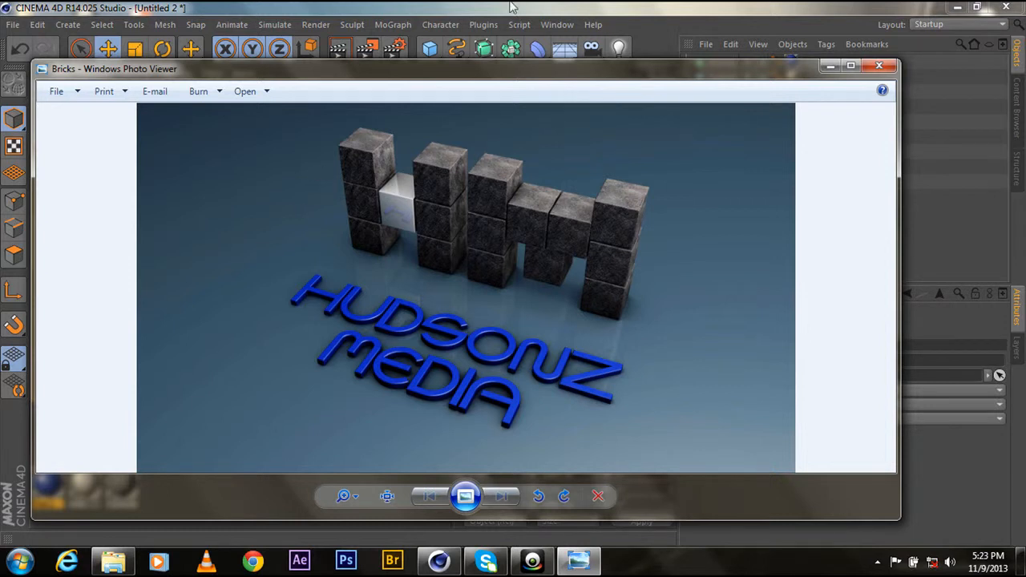
pyautogui.hotkey('alt', 'Tab')
pyautogui.click(62, 456)
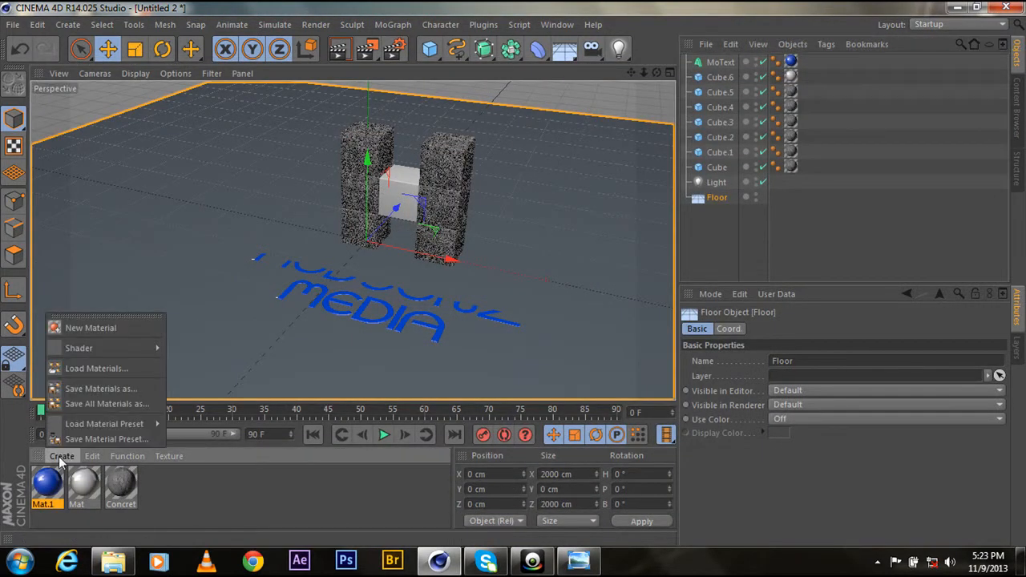
pyautogui.click(80, 327)
pyautogui.doubleClick(48, 485)
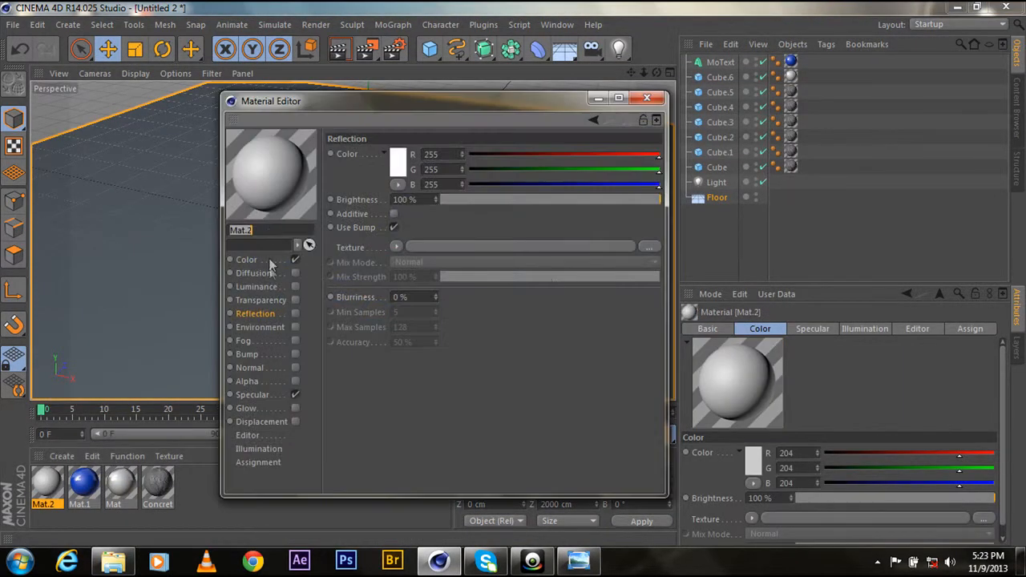
pyautogui.click(268, 261)
pyautogui.moveTo(595, 154); pyautogui.dragTo(556, 155)
pyautogui.moveTo(621, 170)
pyautogui.mouseDown()
pyautogui.moveTo(597, 171)
pyautogui.moveTo(646, 185)
pyautogui.moveTo(616, 185)
pyautogui.mouseUp()
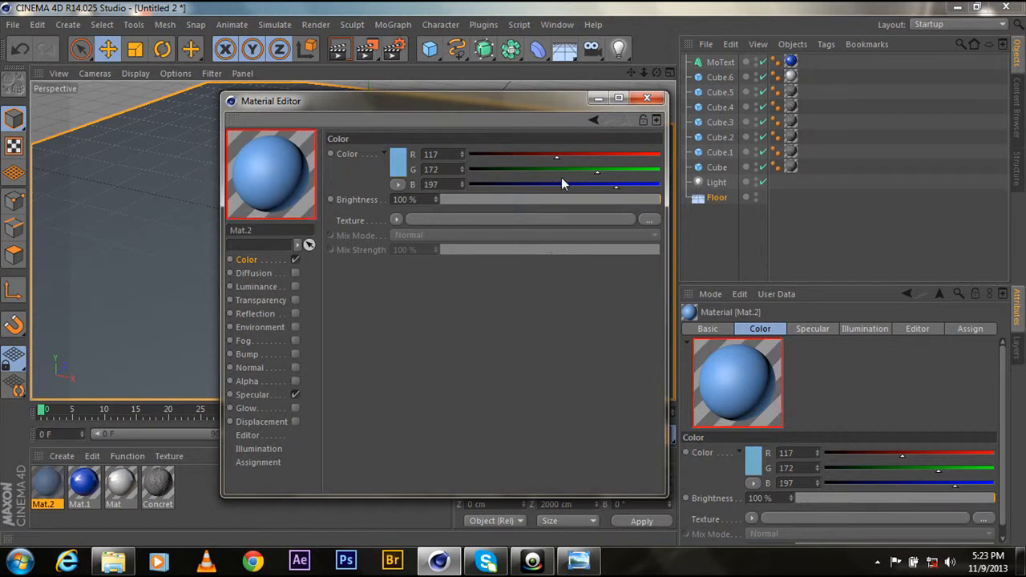
pyautogui.click(524, 155)
pyautogui.click(548, 169)
pyautogui.click(570, 185)
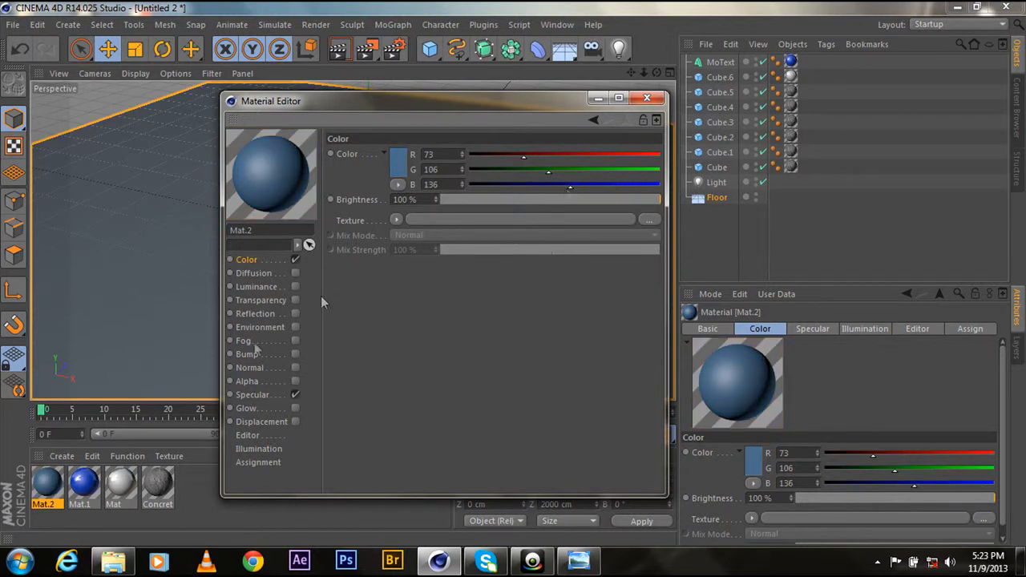
# Enable reflection on the new blue-grey material at 25% brightness and apply the material to the floor
pyautogui.click(254, 314)
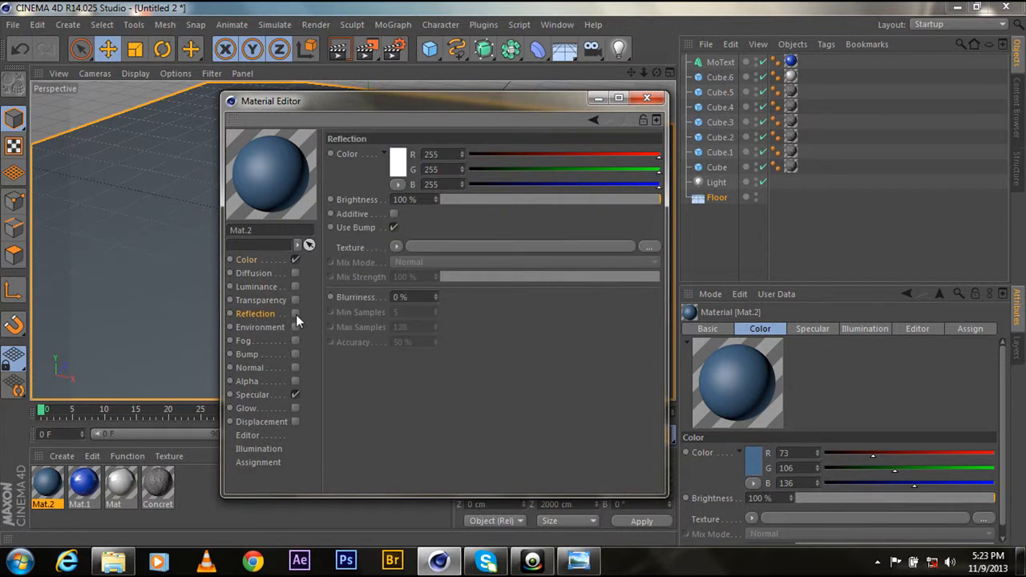
pyautogui.click(296, 313)
pyautogui.click(495, 200)
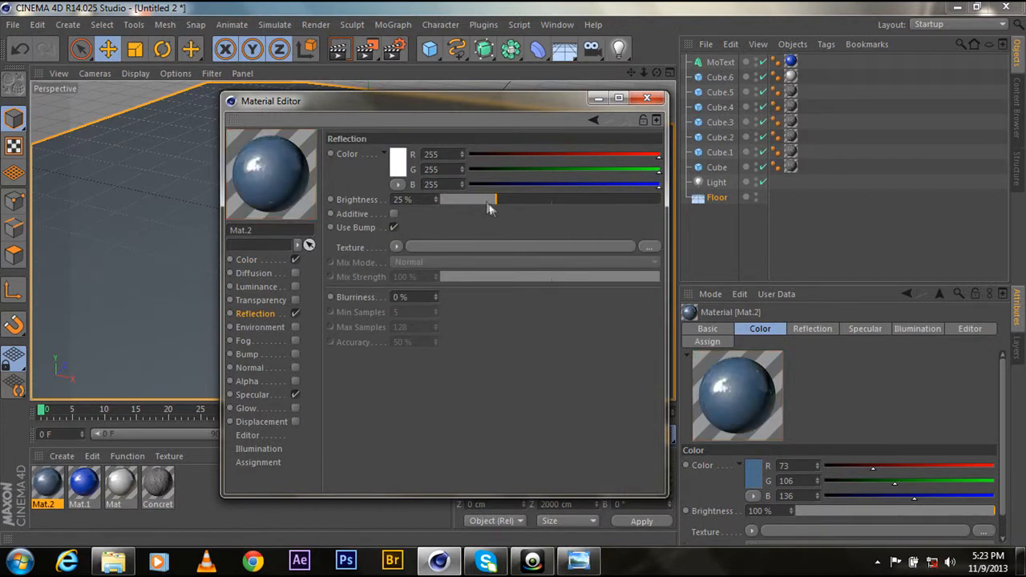
pyautogui.click(646, 98)
pyautogui.moveTo(46, 483); pyautogui.dragTo(159, 347)
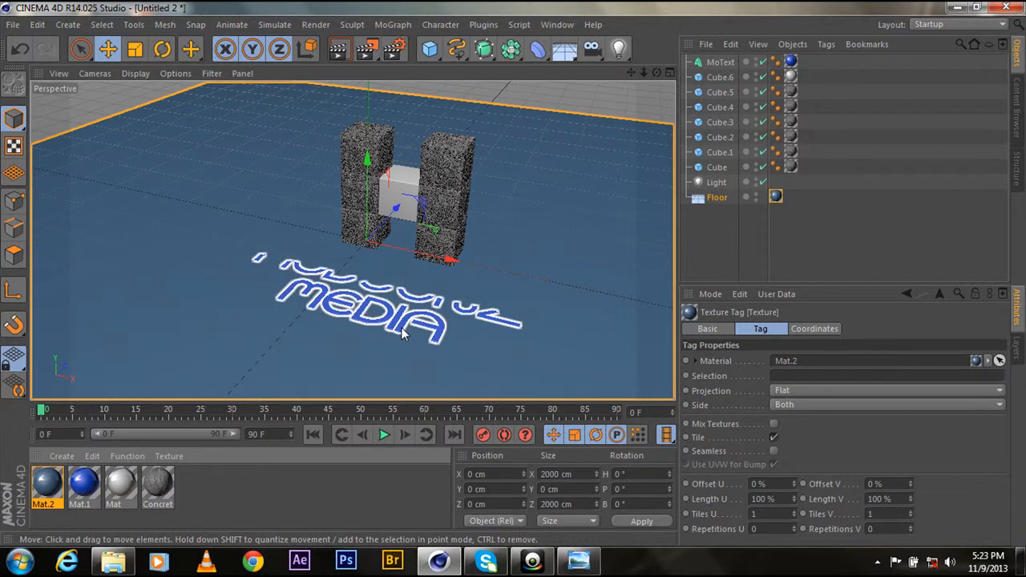
# Raise the HUDSONZ MEDIA text above the floor to about Y 8.4 cm
pyautogui.click(403, 335)
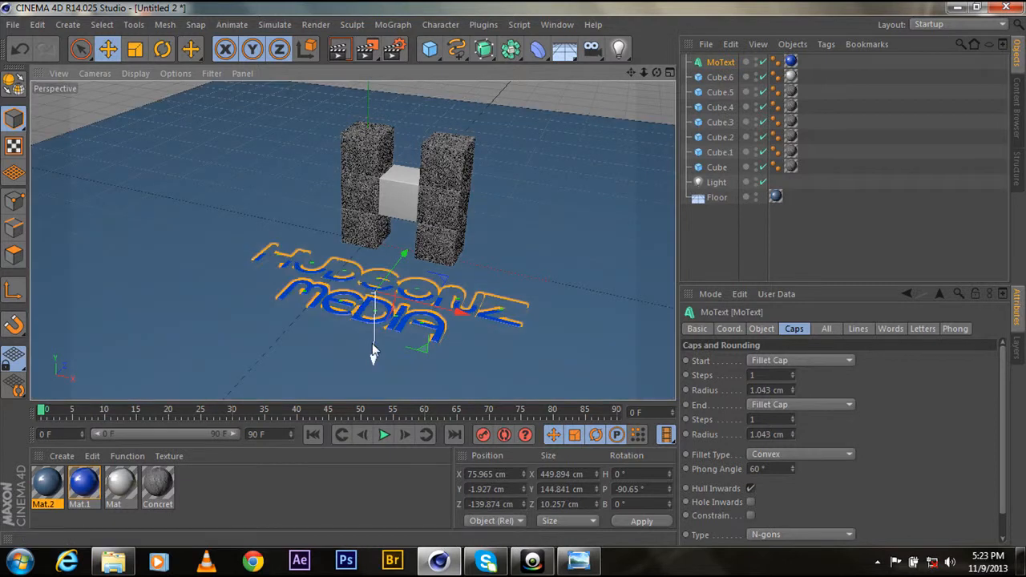
pyautogui.moveTo(372, 350); pyautogui.dragTo(373, 342)
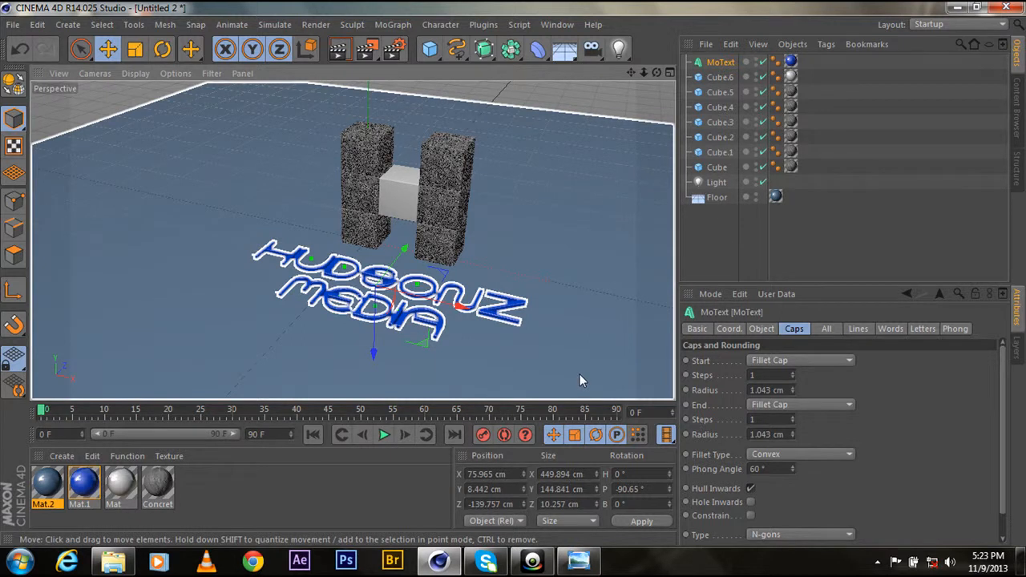
pyautogui.hotkey('ctrl', 'r')
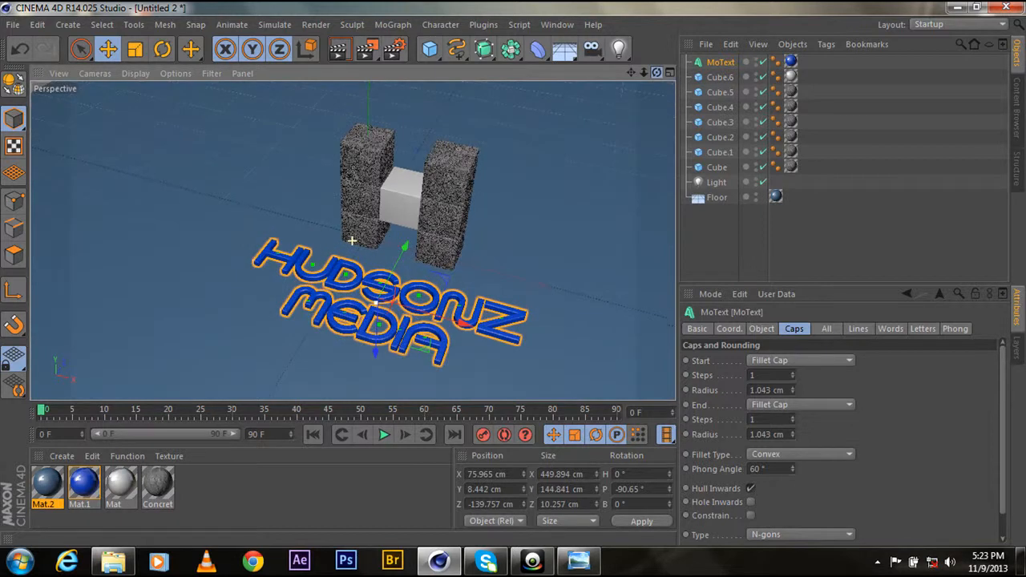
# Add the Global Illumination and Ambient Occlusion effects to the render settings
pyautogui.moveTo(630, 72); pyautogui.dragTo(579, 56)
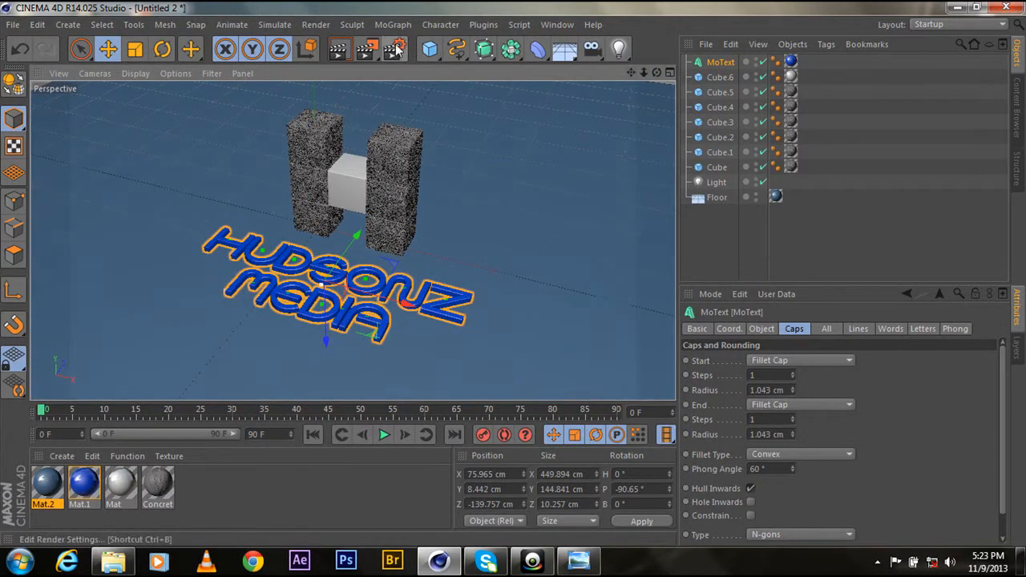
pyautogui.click(395, 50)
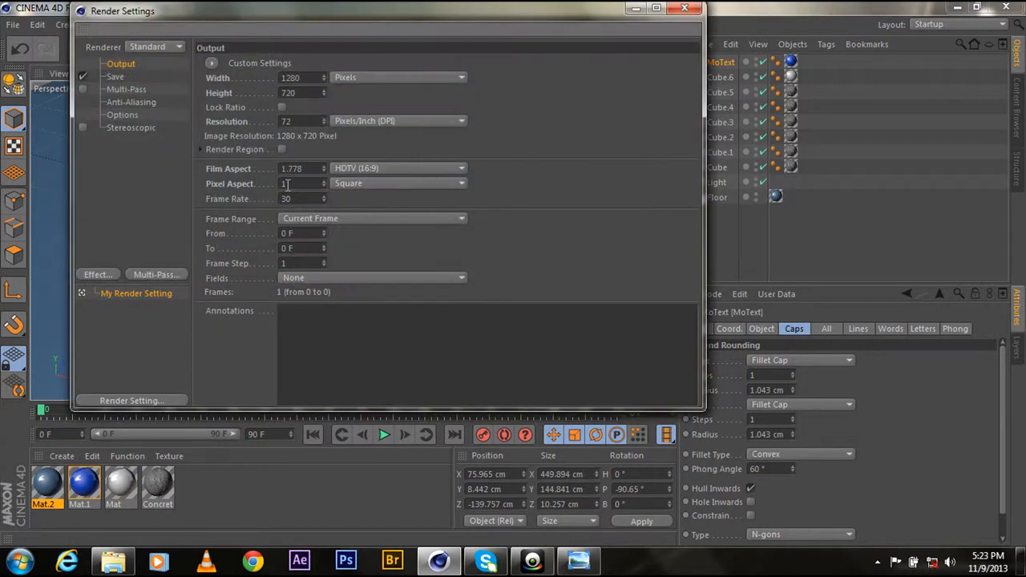
pyautogui.click(97, 274)
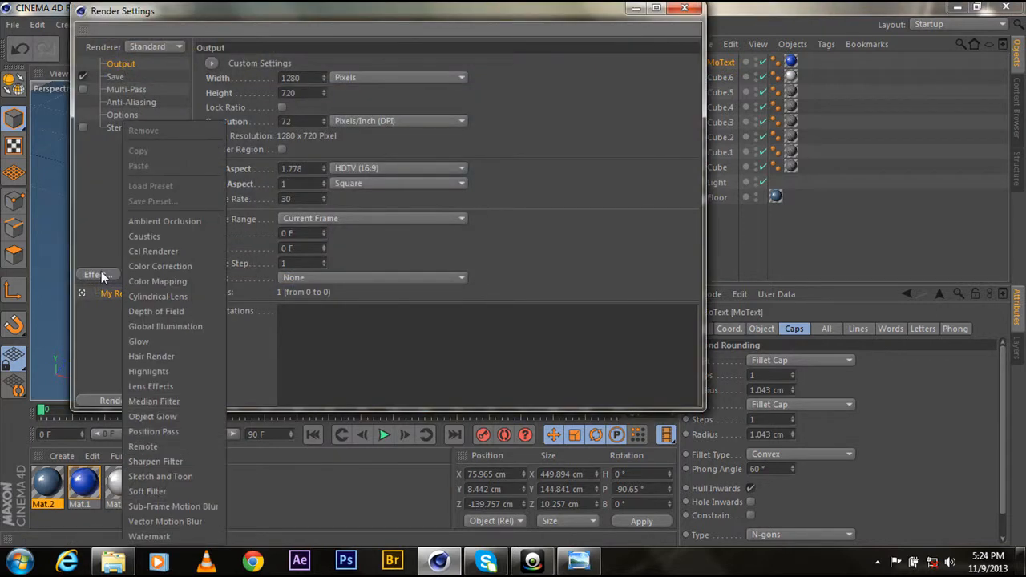
pyautogui.click(187, 326)
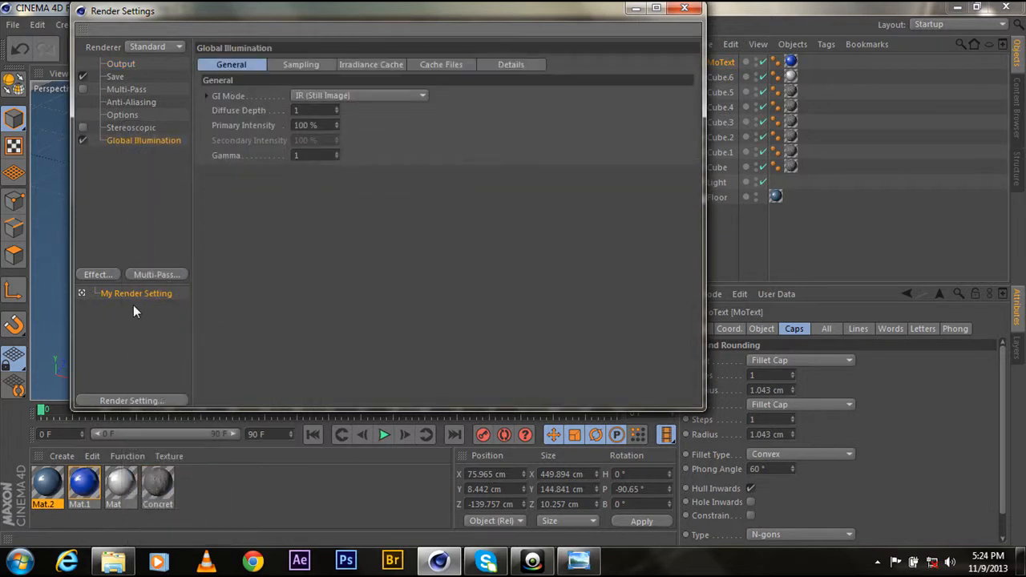
pyautogui.click(105, 275)
pyautogui.click(177, 234)
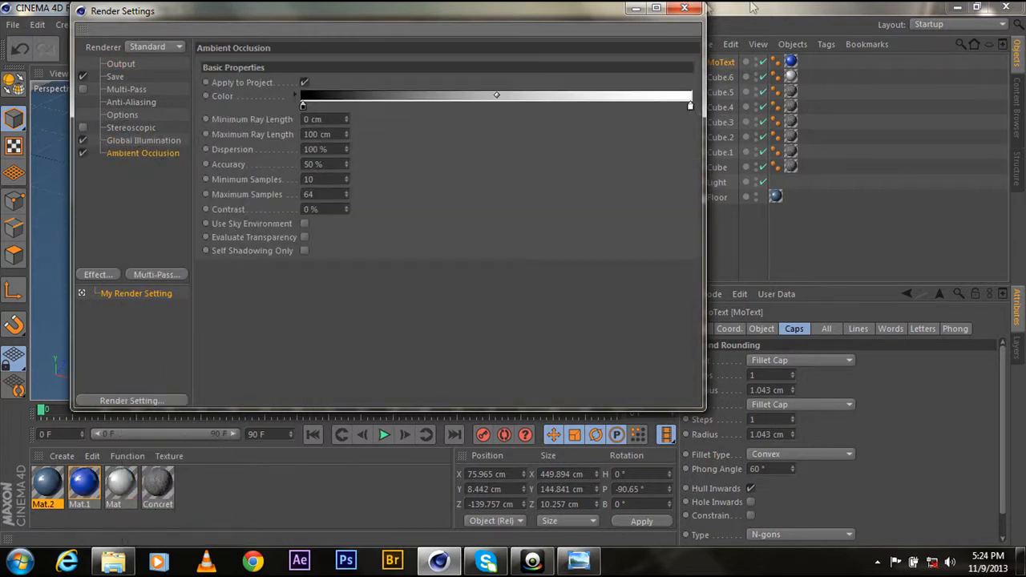
pyautogui.click(684, 8)
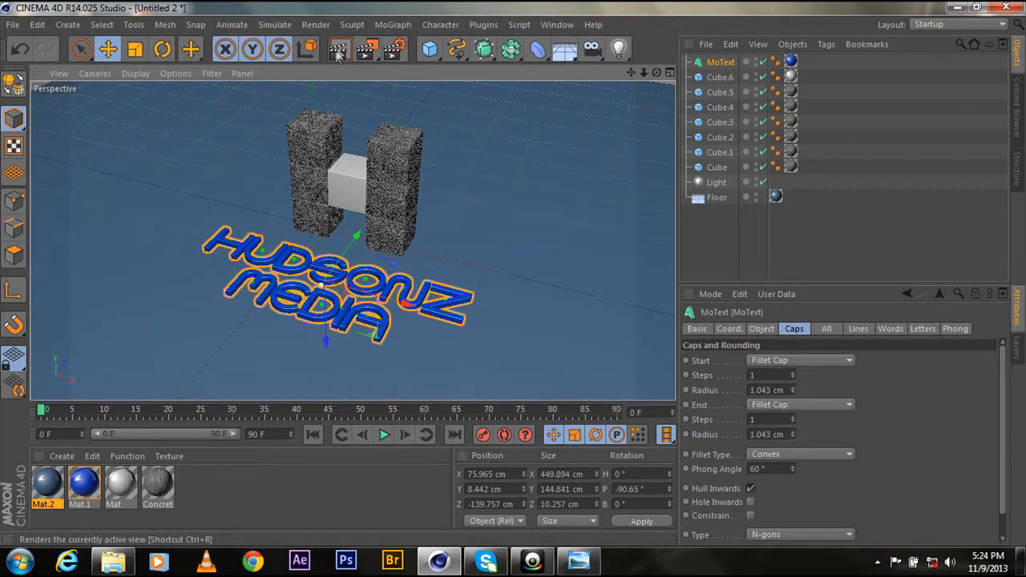
# Render the current view and compare it with the Bricks reference image in Windows Photo Viewer, examining the blocks' contact with the floor up close
pyautogui.click(339, 48)
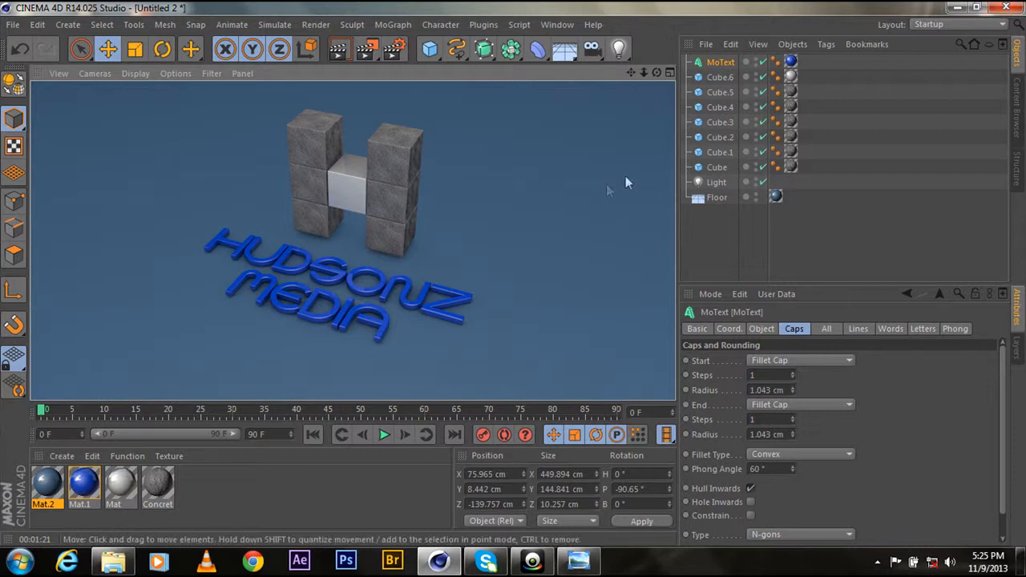
pyautogui.click(578, 561)
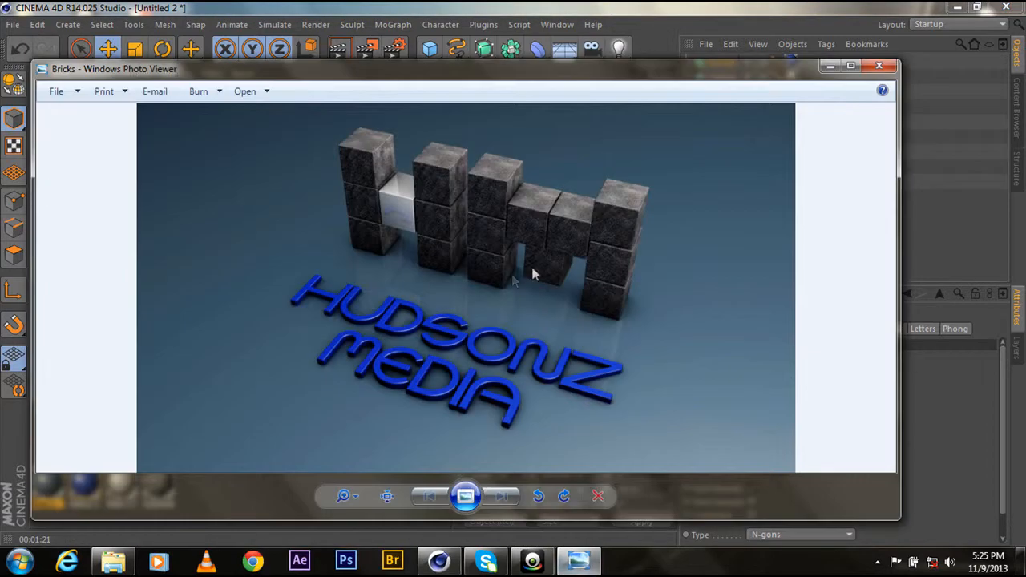
pyautogui.scroll(8, 470, 267)
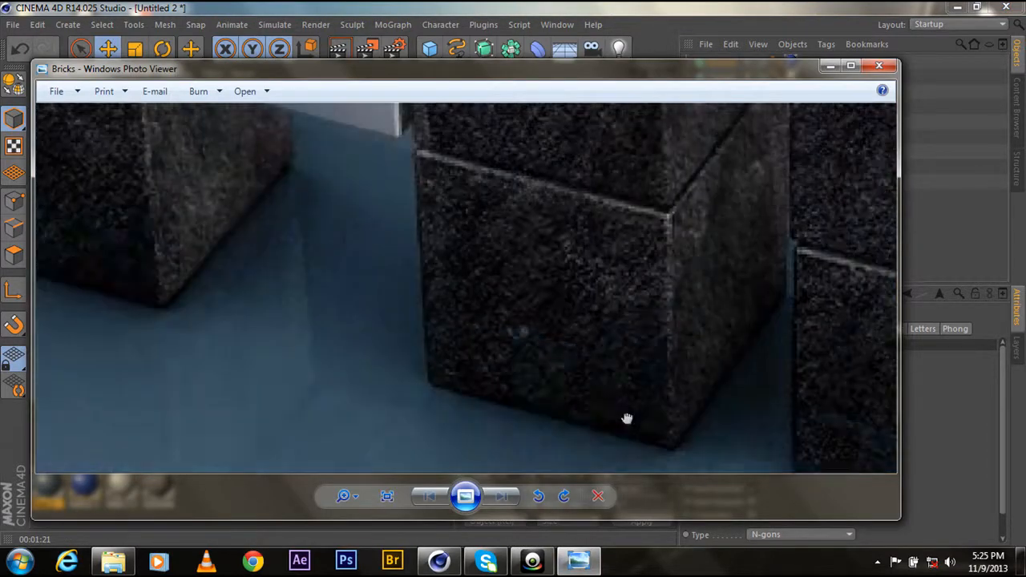
pyautogui.moveTo(627, 419); pyautogui.dragTo(522, 305)
pyautogui.scroll(-8, 344, 366)
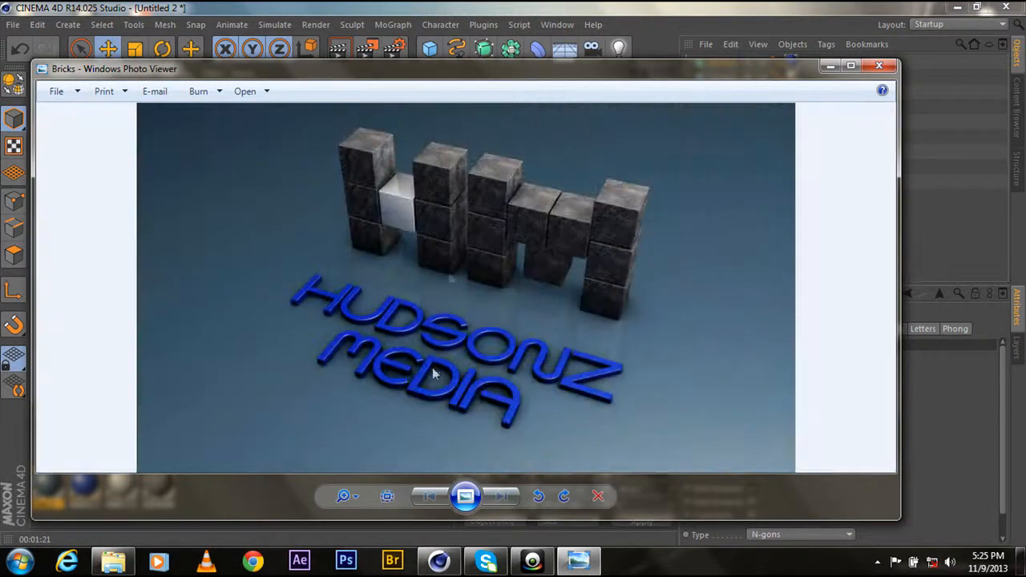
pyautogui.click(551, 5)
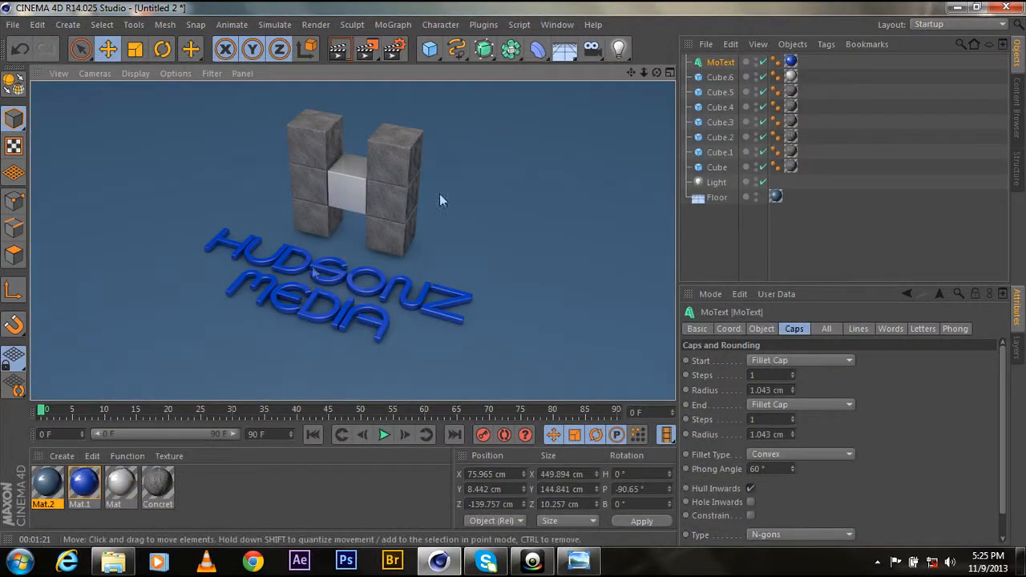